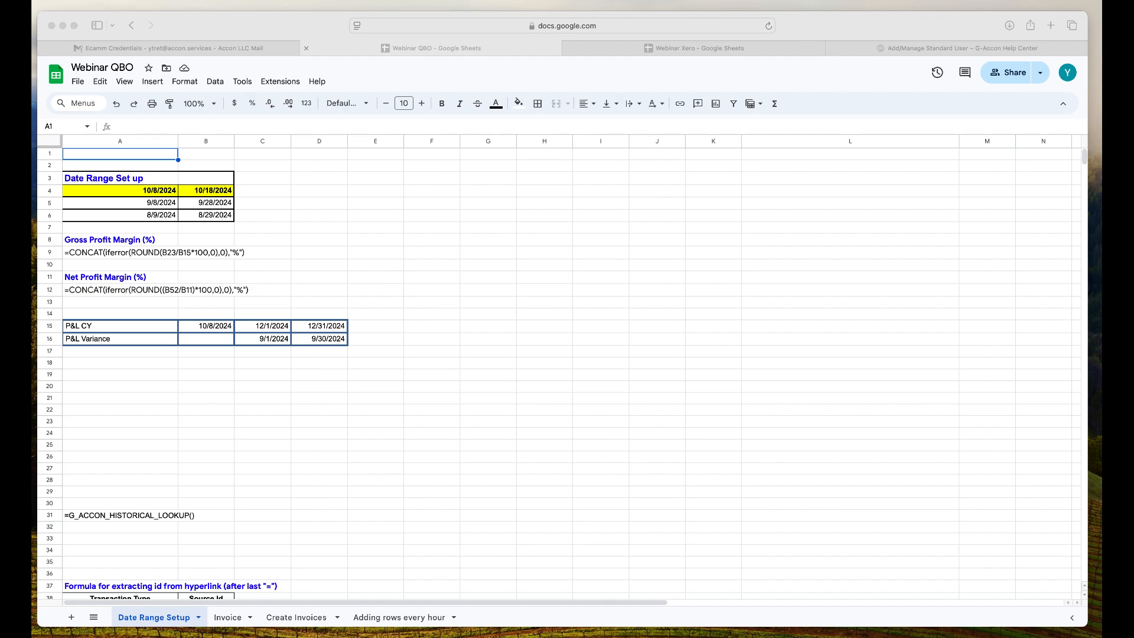
Start a new accounting data pull with G-Accon for QuickBooks and choose Bills as the table.
click(625, 544)
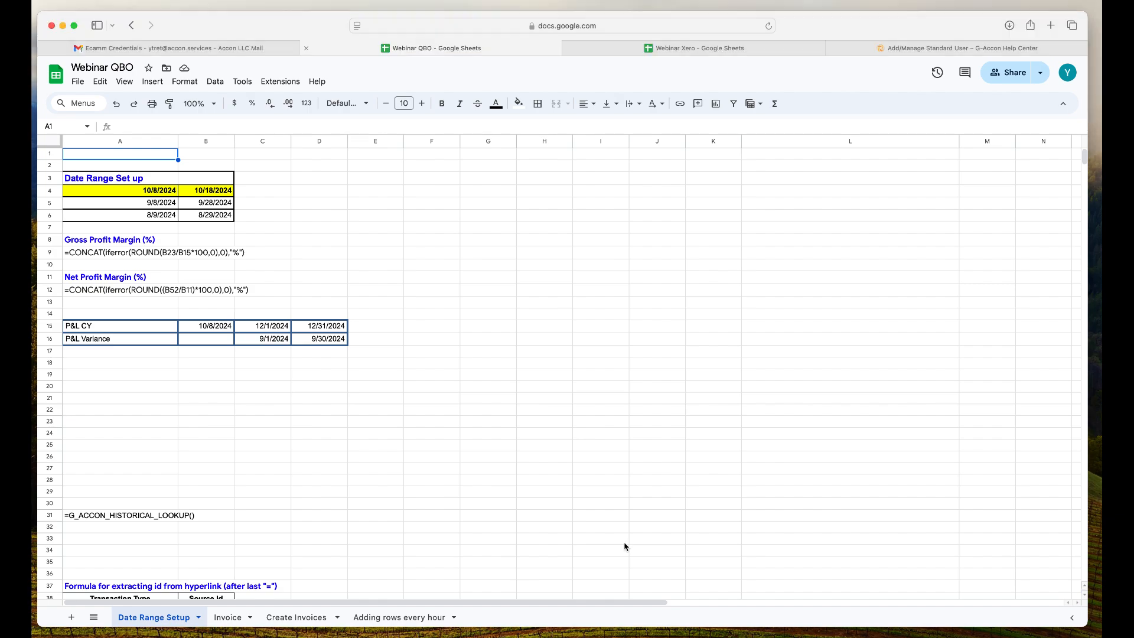
click(286, 86)
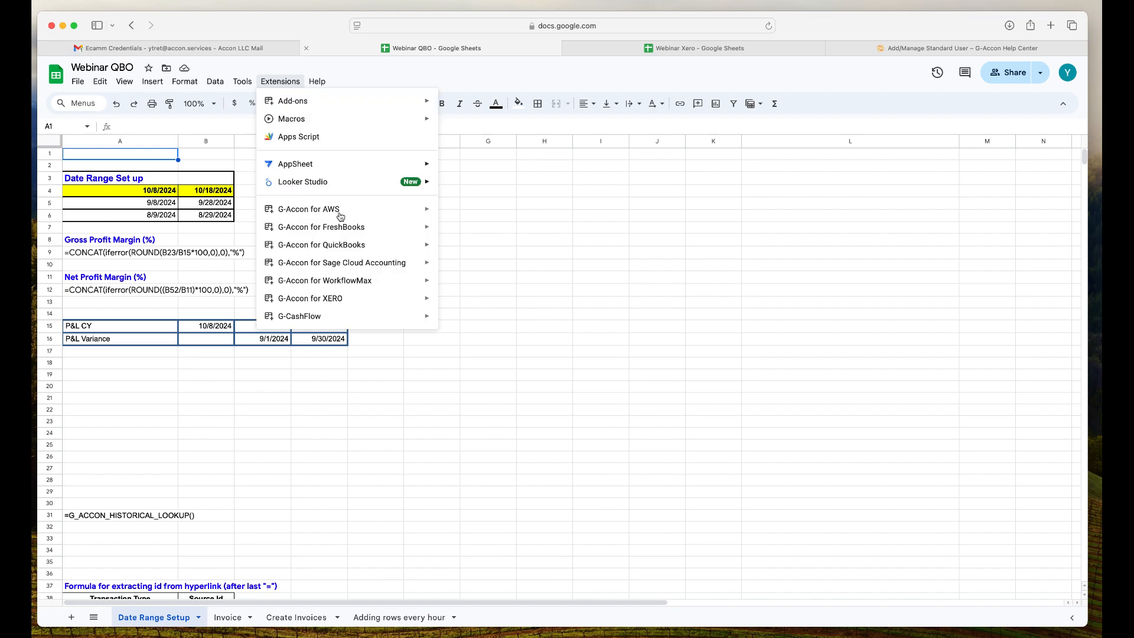
mouse_move(348, 245)
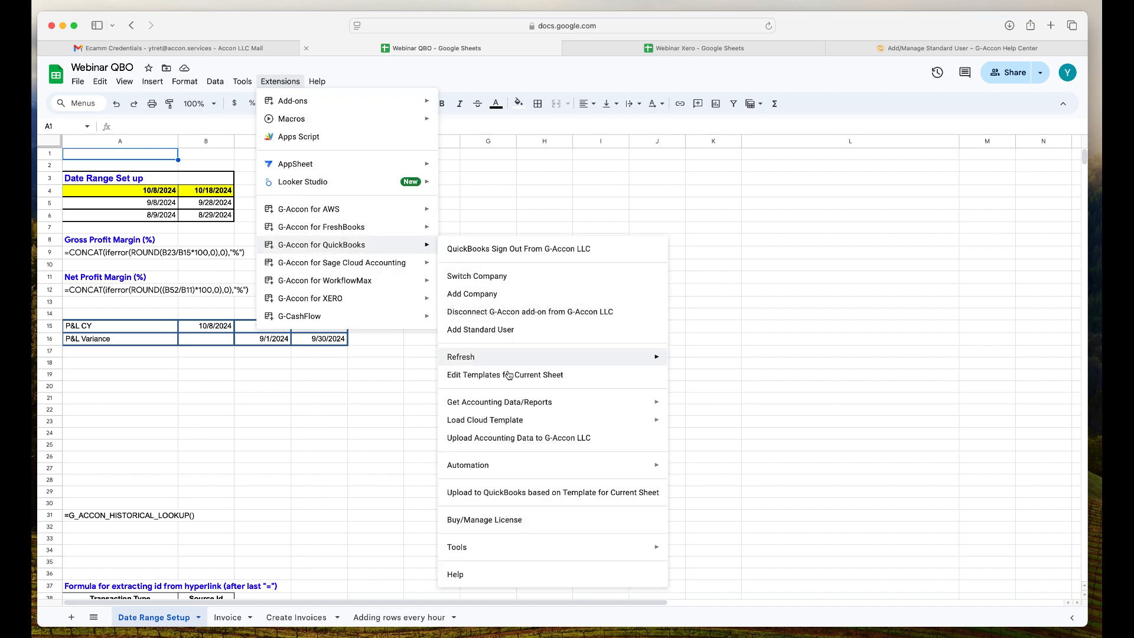
mouse_move(511, 404)
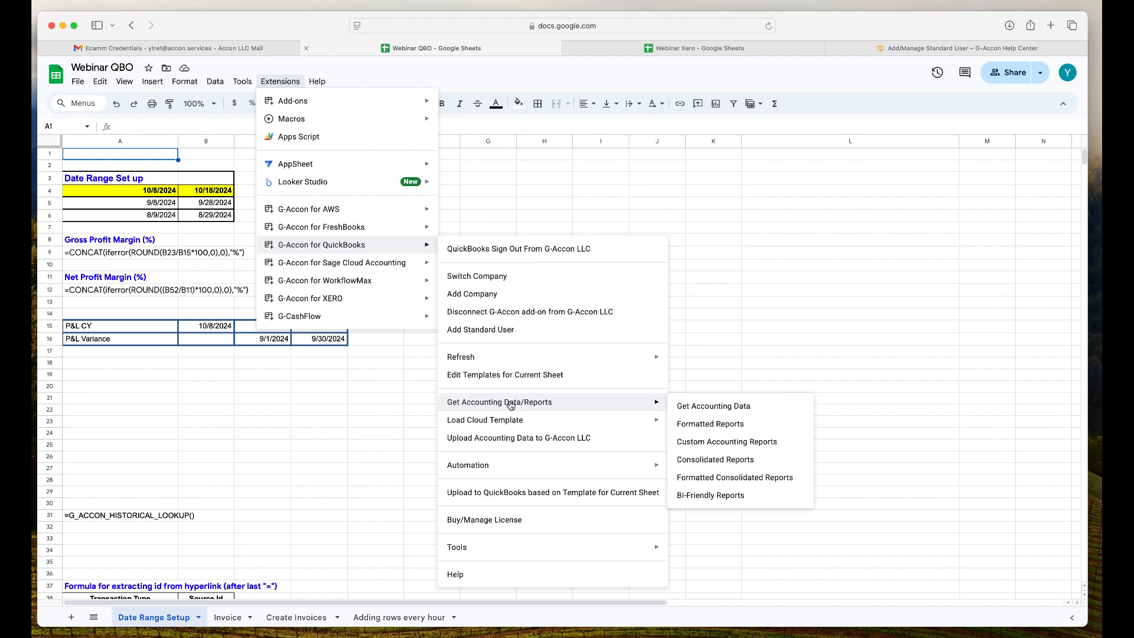
click(685, 409)
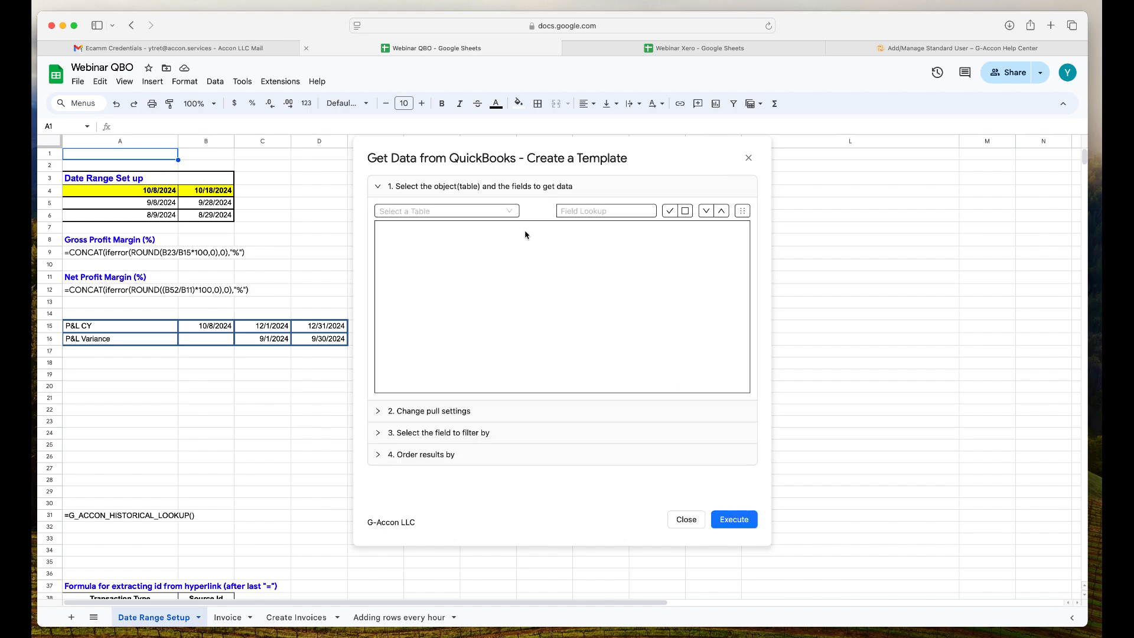
click(512, 211)
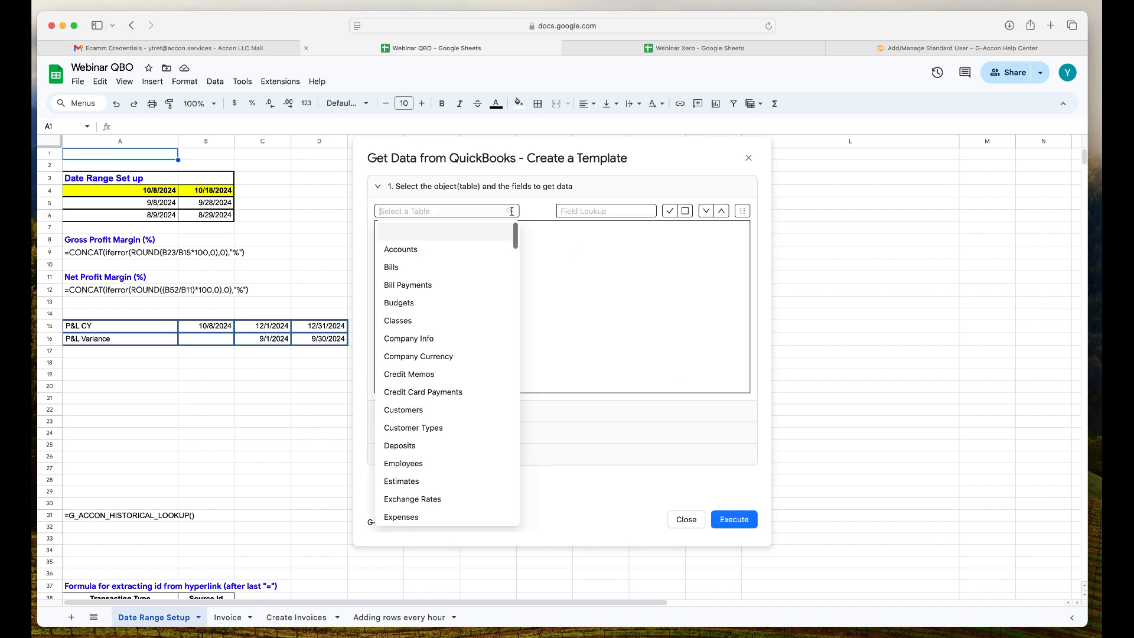
click(445, 272)
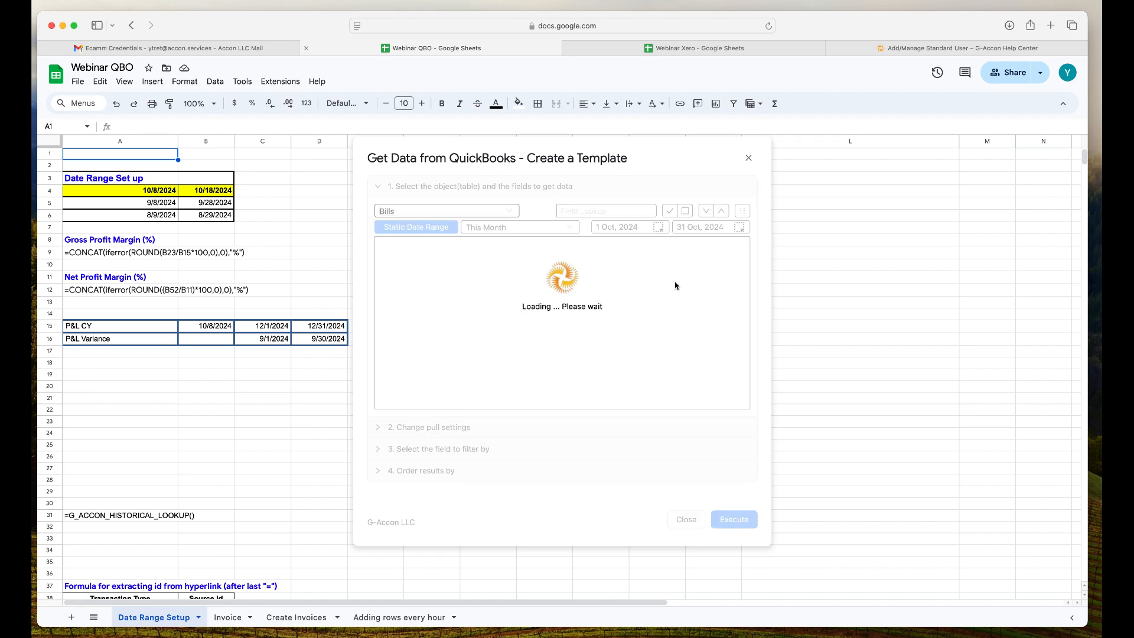
Set the start of the bills' date range to 1 Jul, 2024.
click(629, 227)
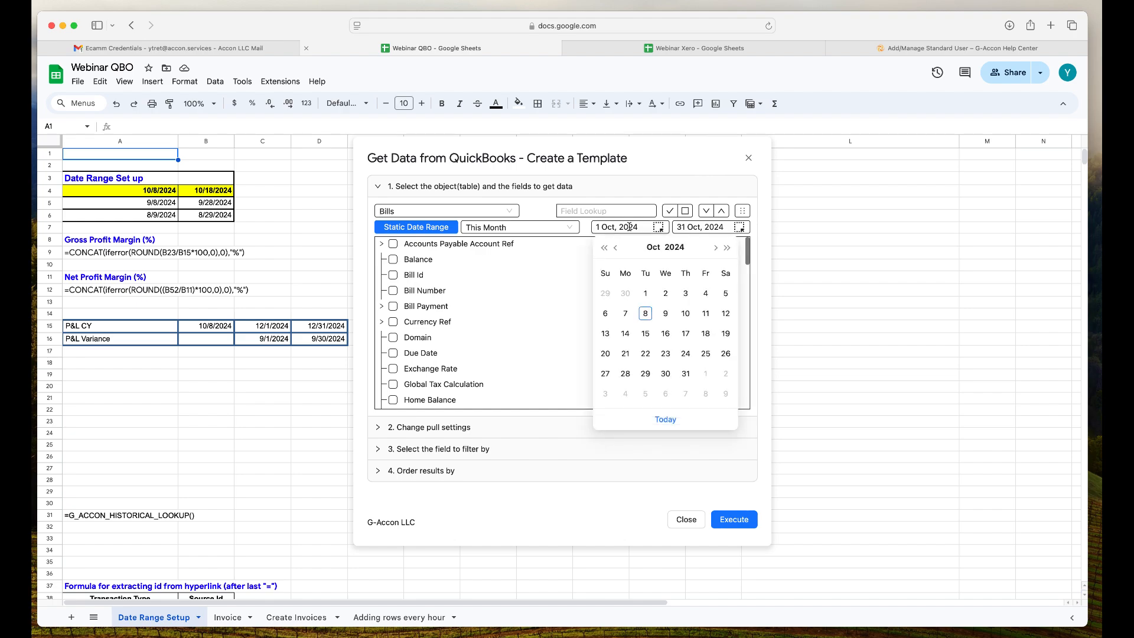
click(617, 248)
click(617, 248)
click(617, 249)
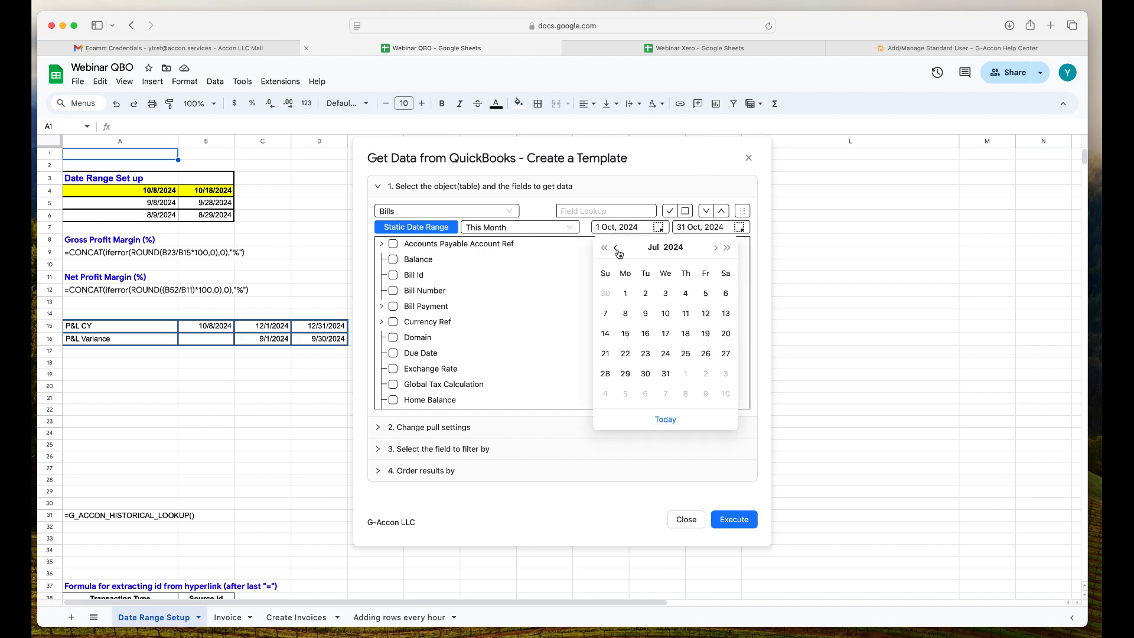
click(627, 295)
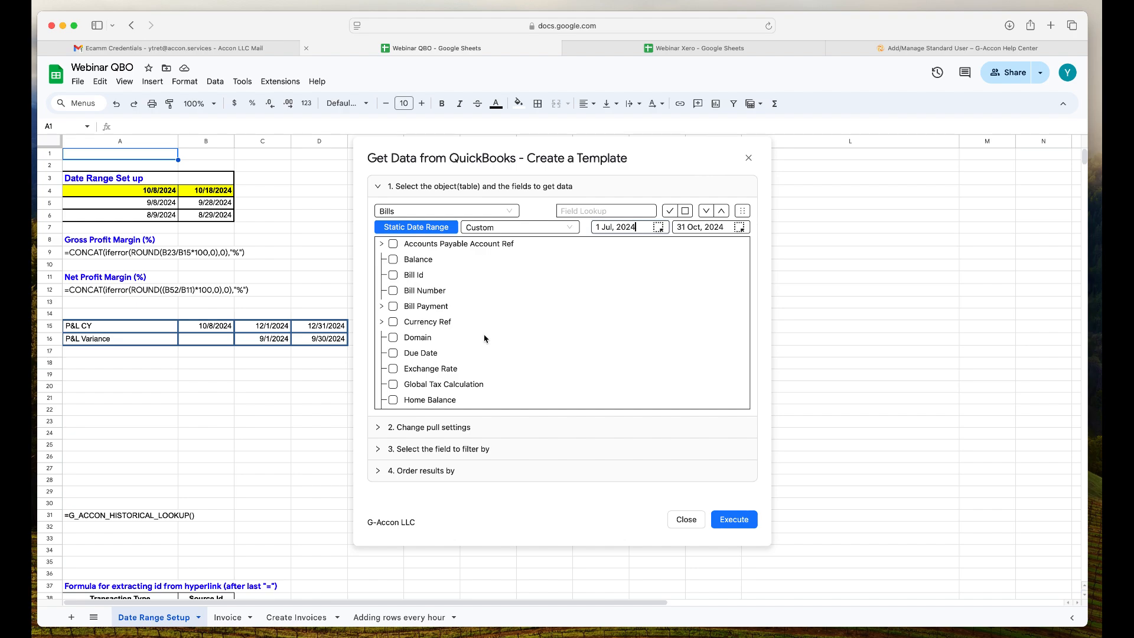
Include the Bill Id field and the Line Bill fields Amount, Customer Or Project, Description and Detail Type.
click(394, 275)
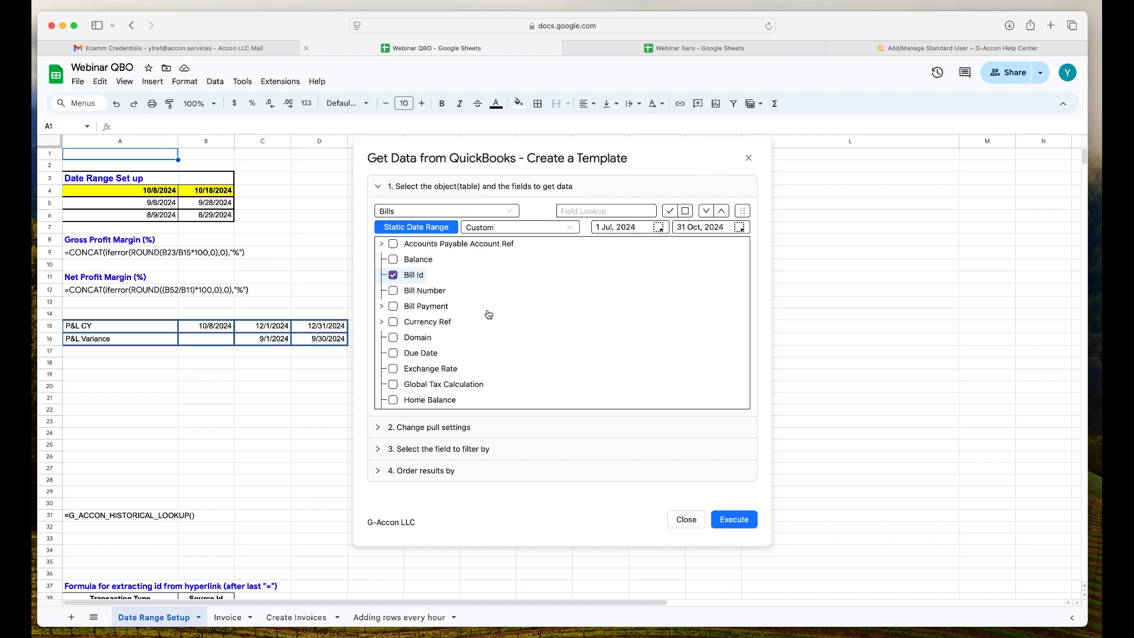
scroll(521, 341, down, 1)
scroll(521, 342, down, 5)
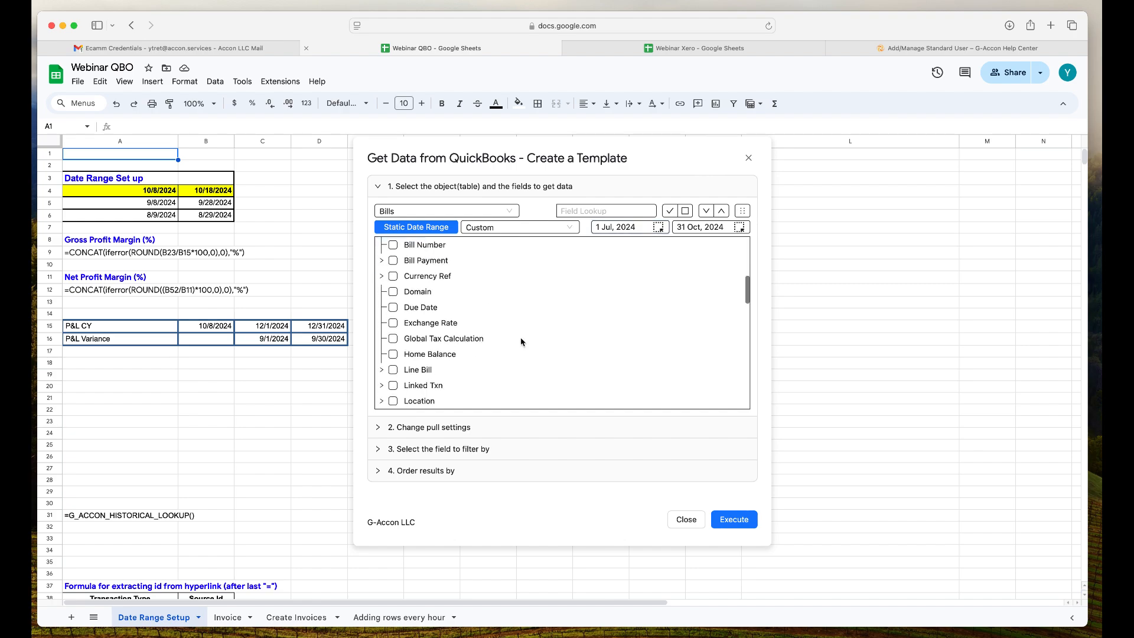
scroll(521, 342, down, 1)
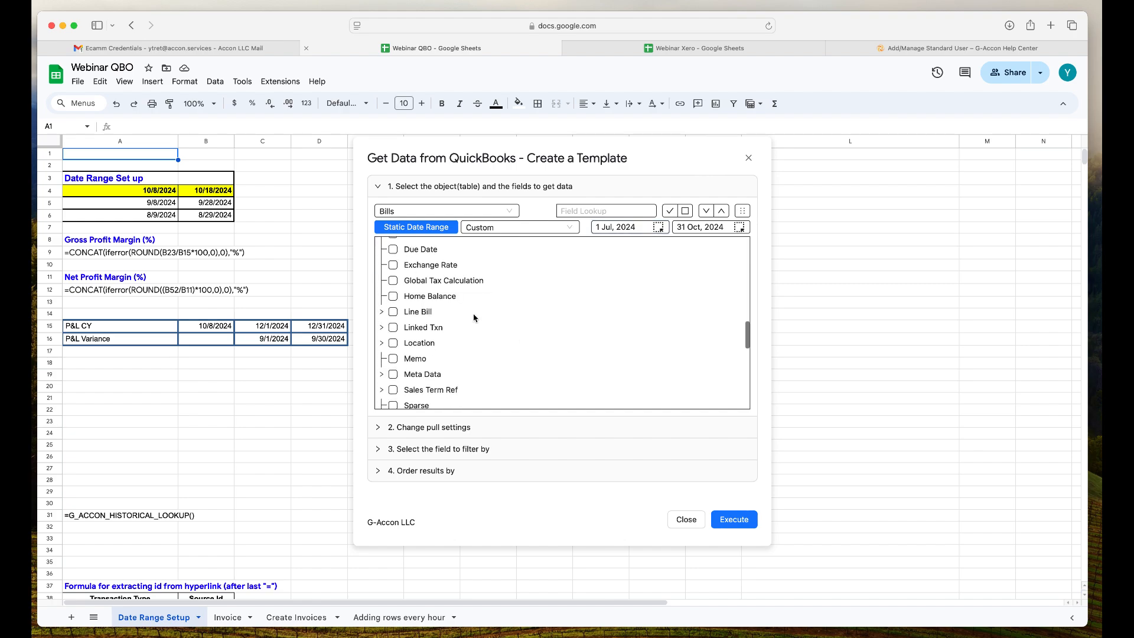
click(382, 313)
scroll(564, 317, down, 2)
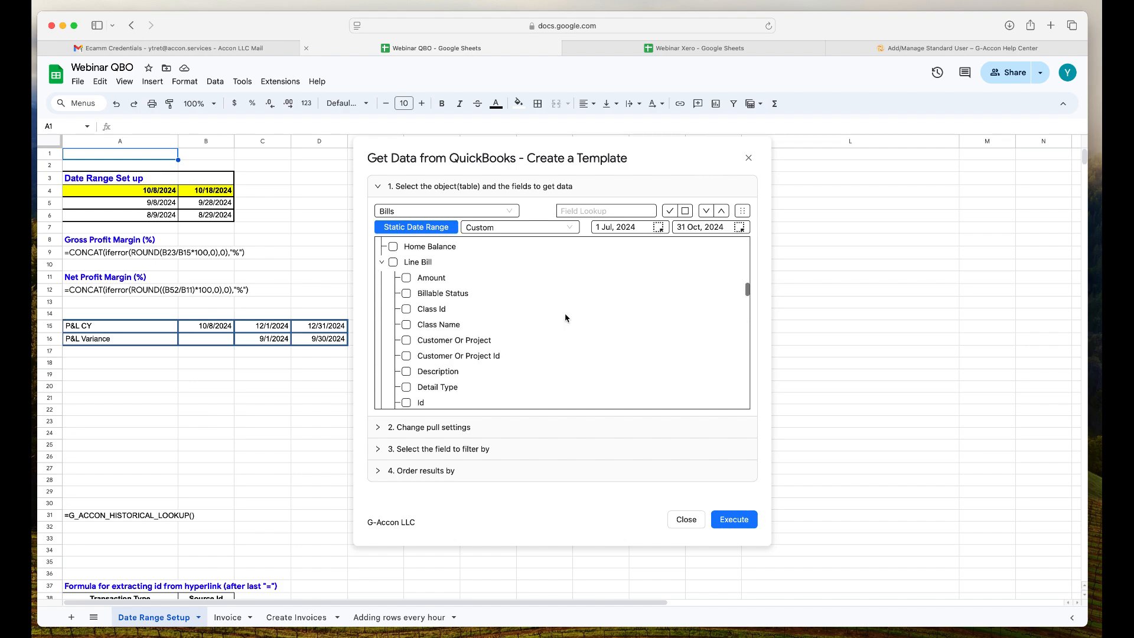
click(408, 279)
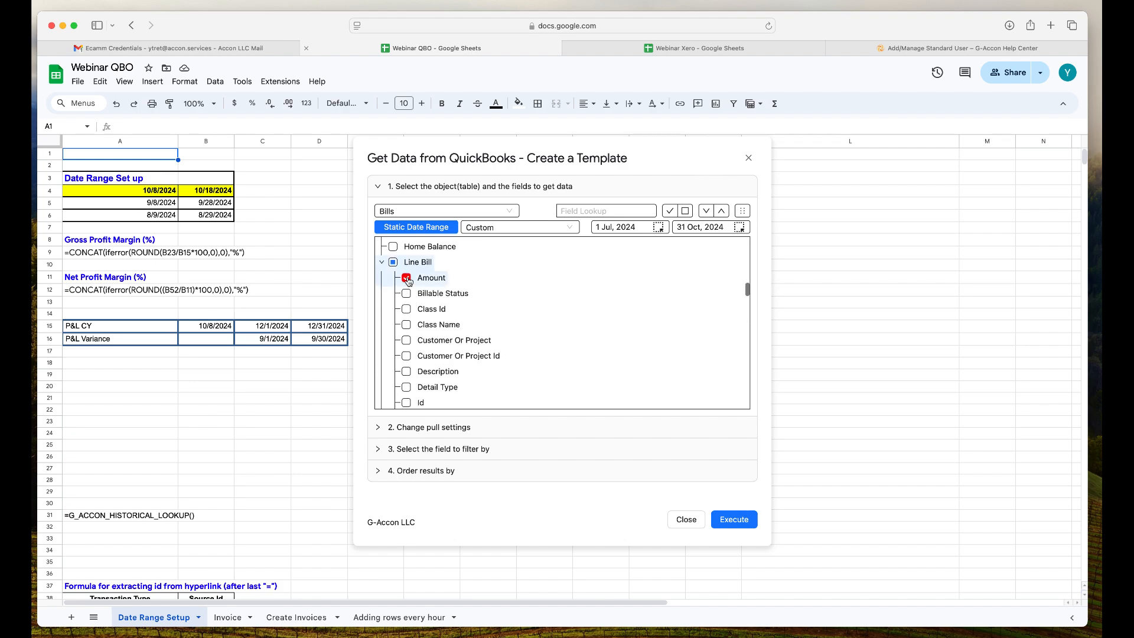
scroll(564, 345, down, 2)
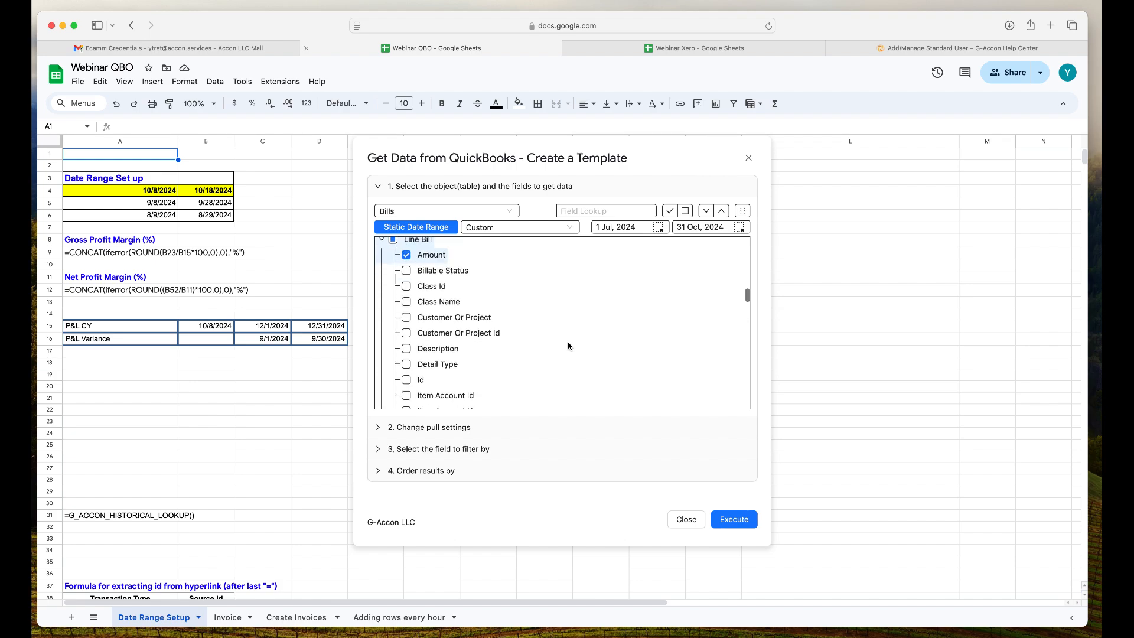
click(407, 319)
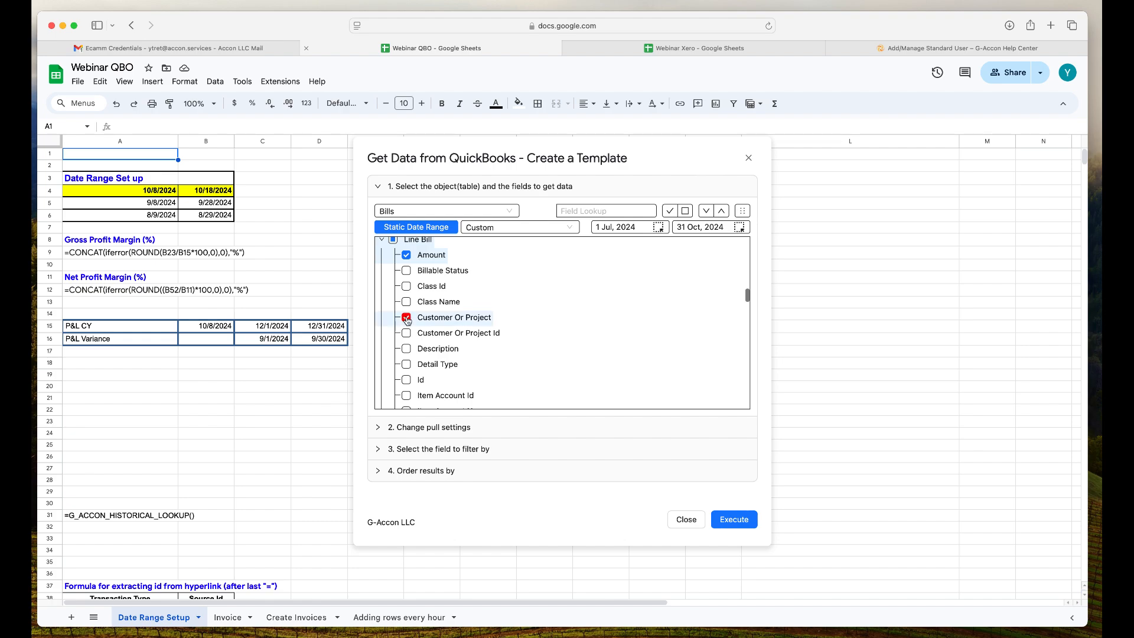
click(407, 350)
click(406, 367)
Include the quantity and Unit Price fields of Line Bill in the pull.
scroll(576, 363, down, 2)
scroll(576, 362, up, 2)
scroll(576, 363, down, 4)
scroll(575, 363, down, 4)
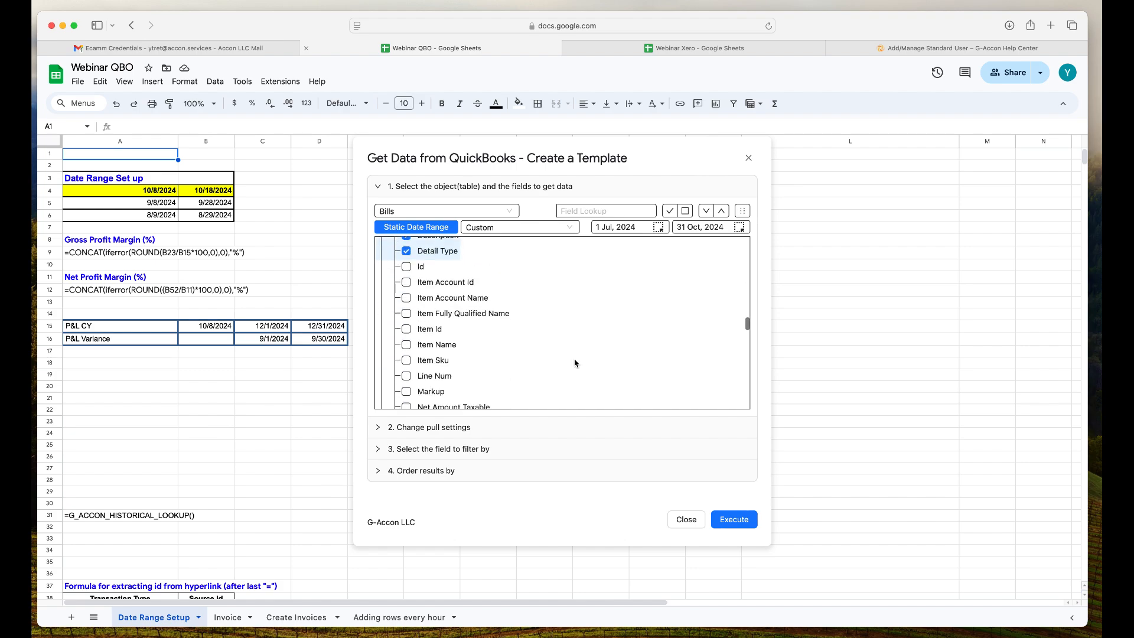
click(424, 367)
scroll(566, 355, down, 1)
scroll(566, 355, down, 5)
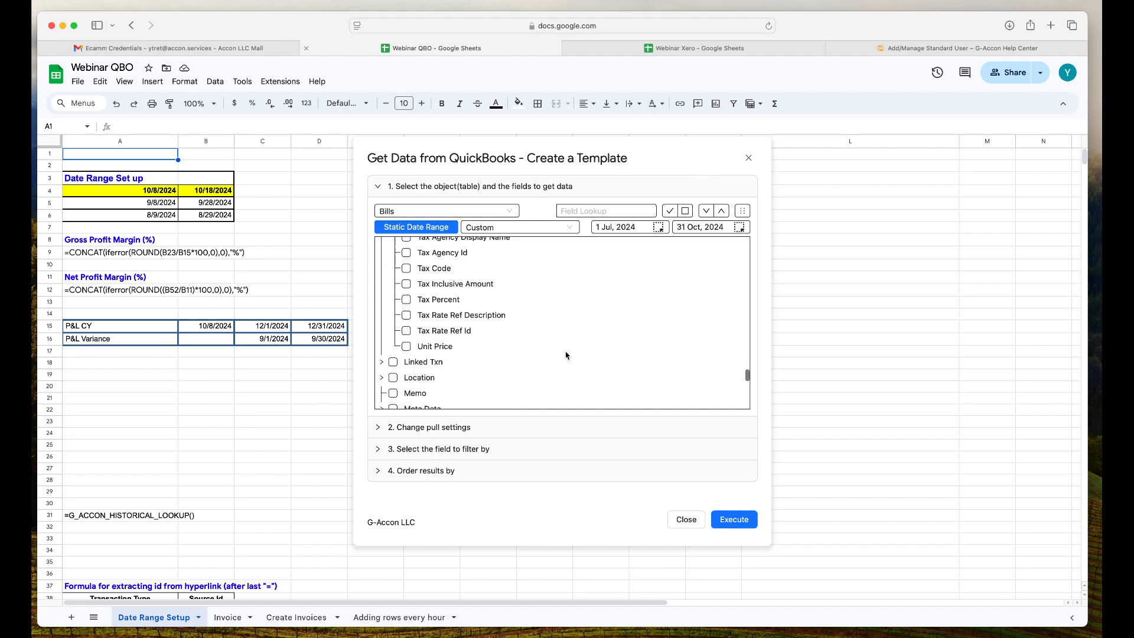
click(430, 347)
Include the bill-level fields Total Amount and Txn Date in the pull.
scroll(583, 368, down, 4)
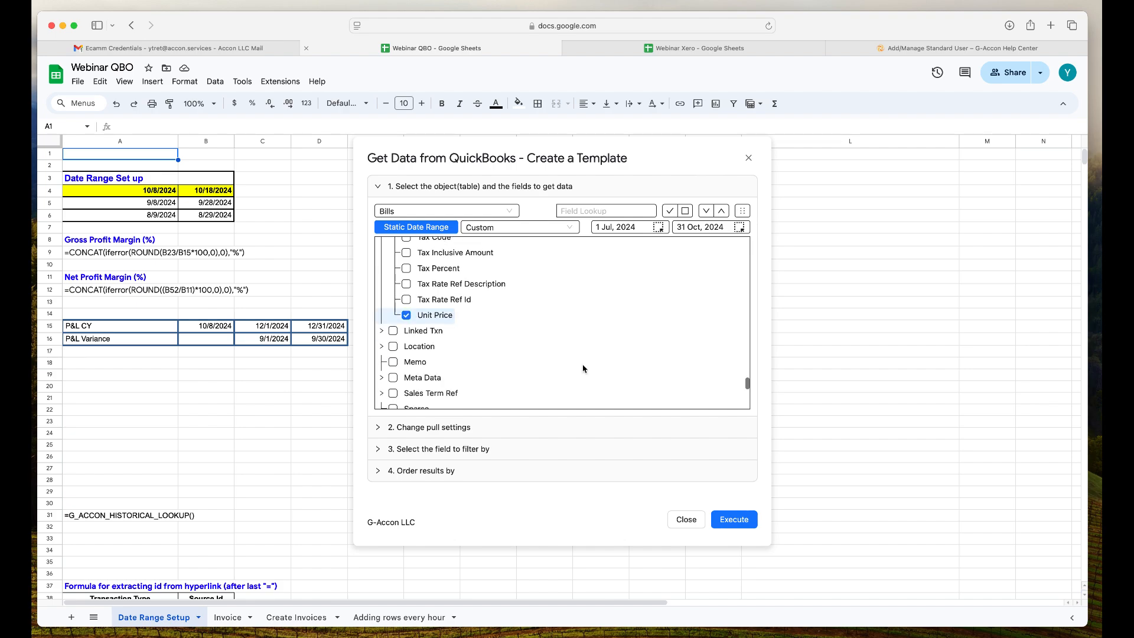
scroll(583, 368, down, 1)
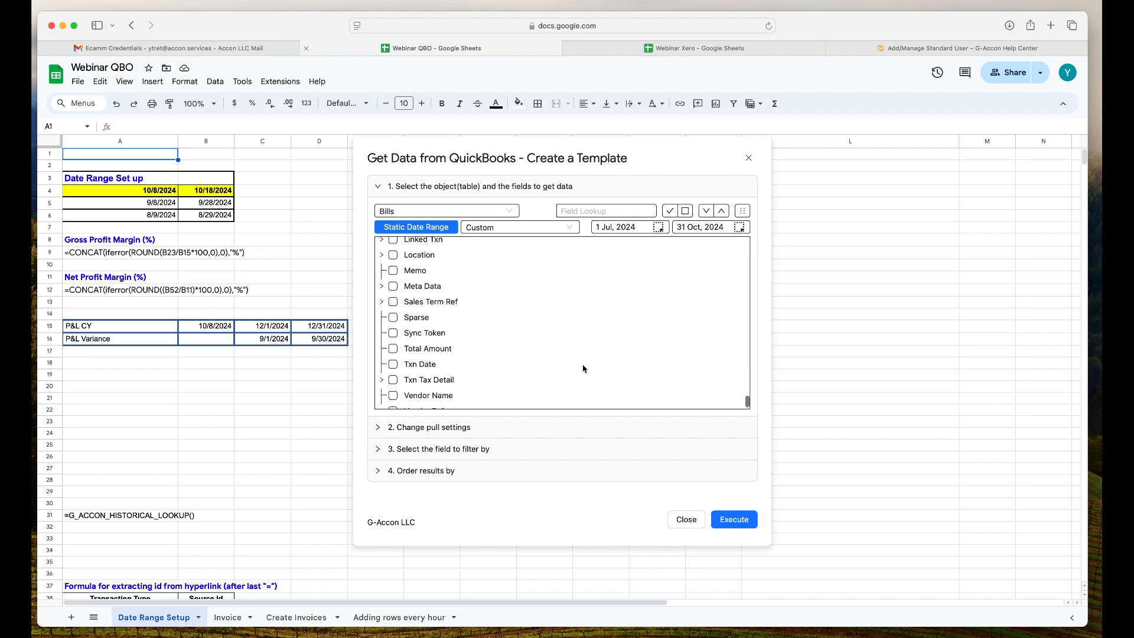
click(394, 349)
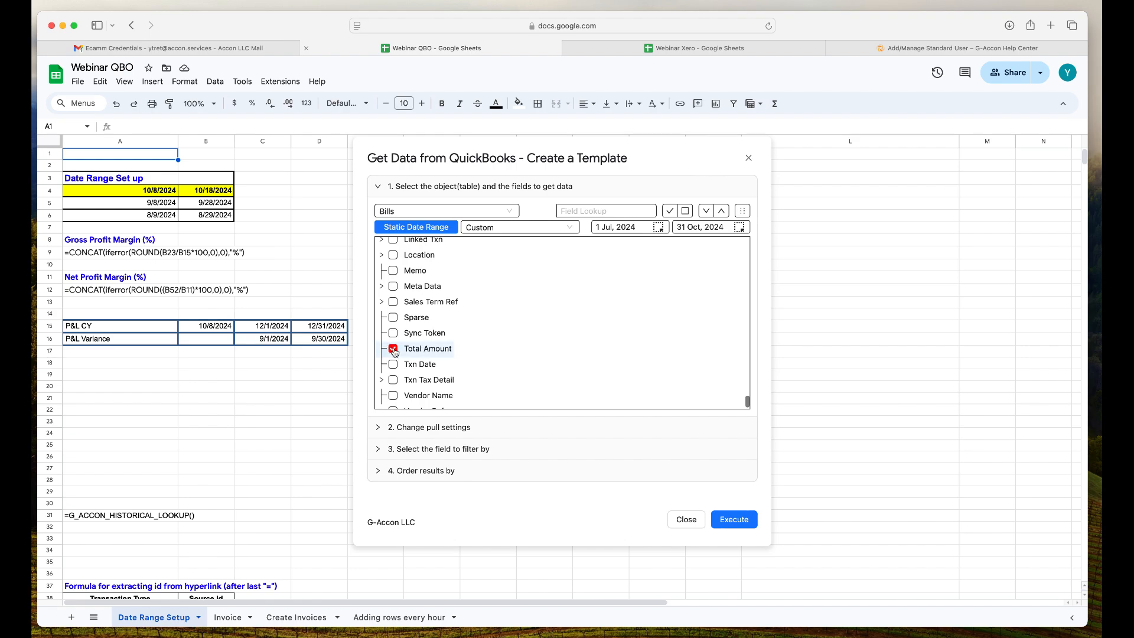
click(393, 365)
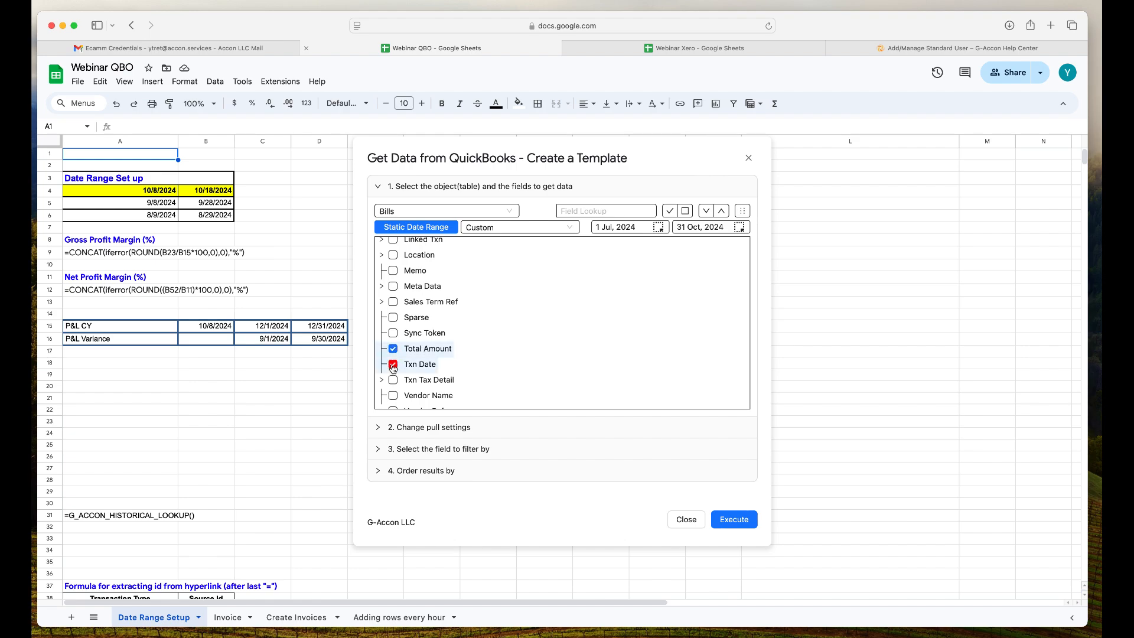
Enable the company name column in the pull settings and execute the bills template.
click(455, 430)
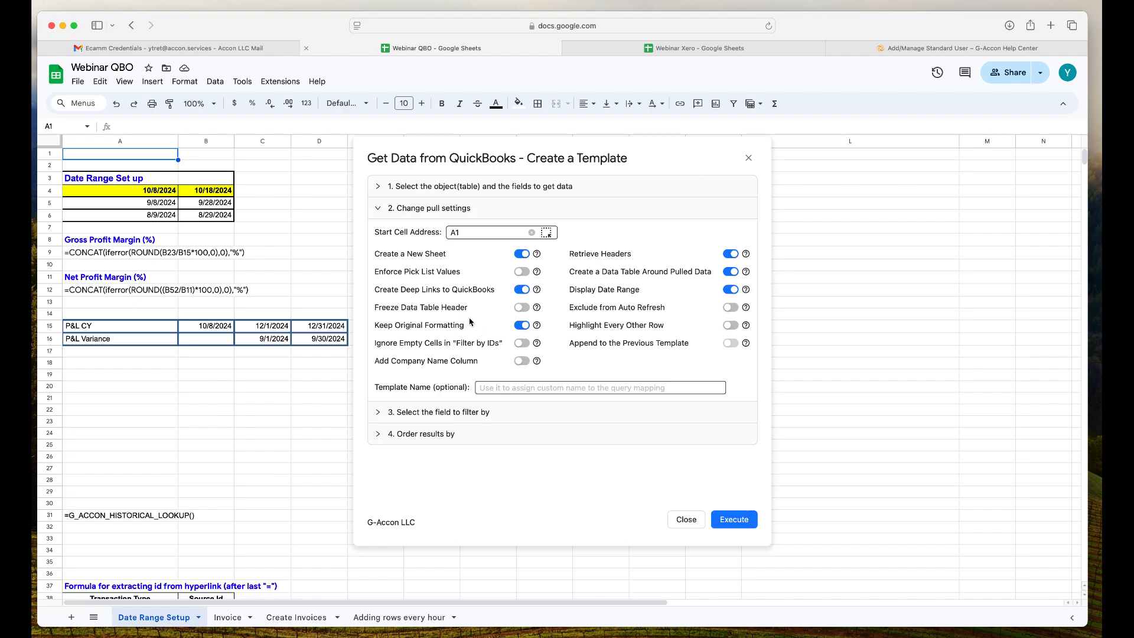
click(524, 361)
click(744, 524)
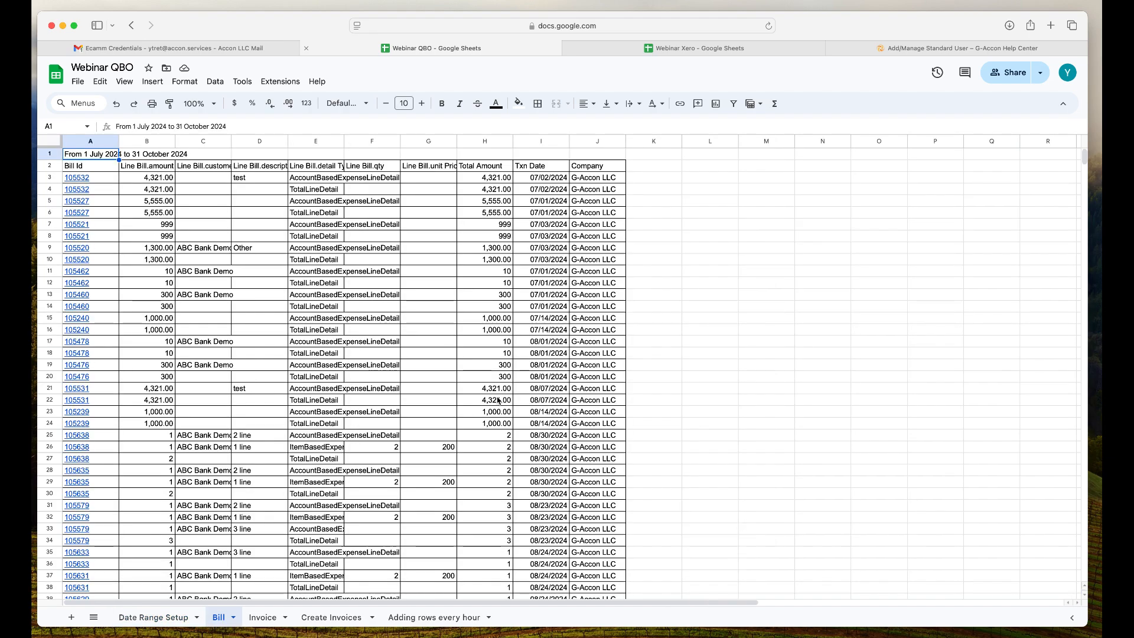
Look through the pulled bills down to the end of the table and select its last data row.
scroll(501, 396, down, 10)
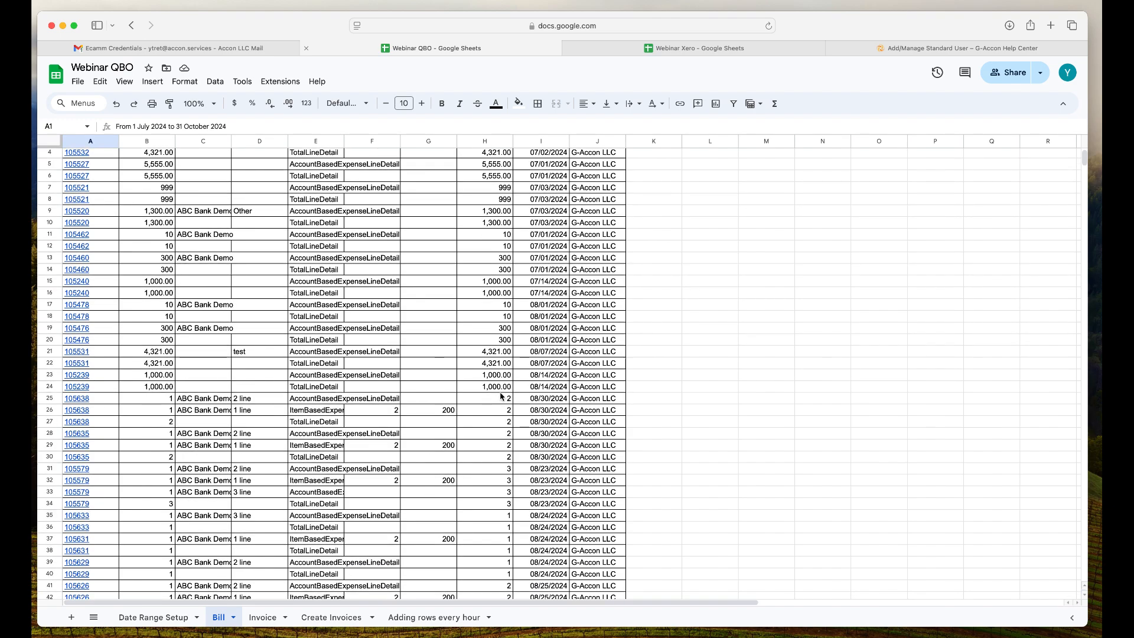
scroll(501, 396, down, 15)
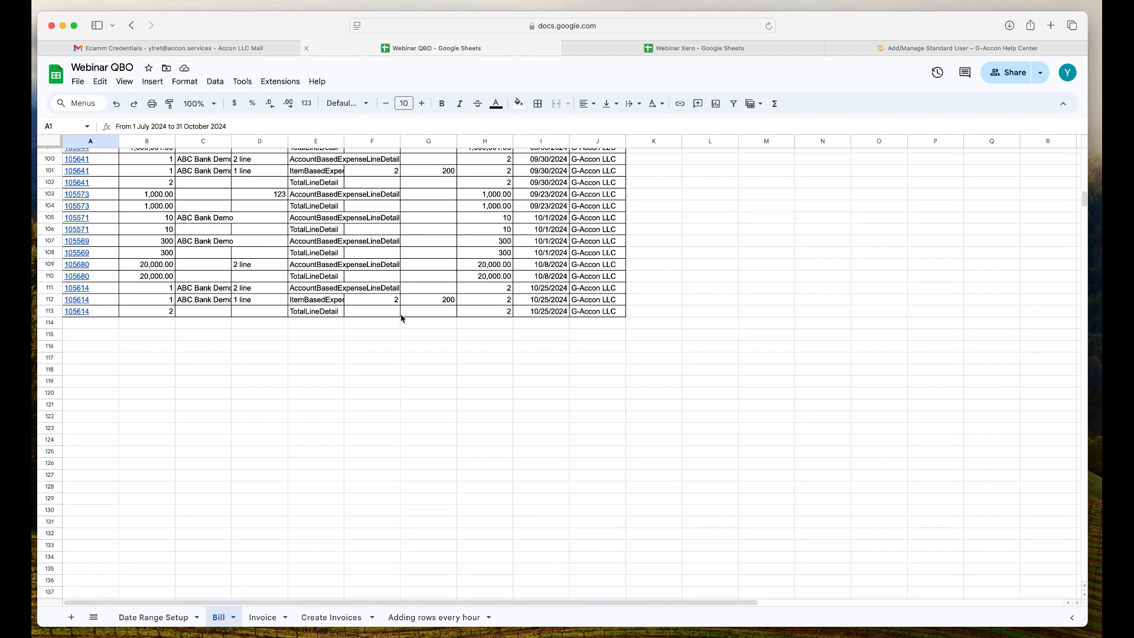
click(49, 314)
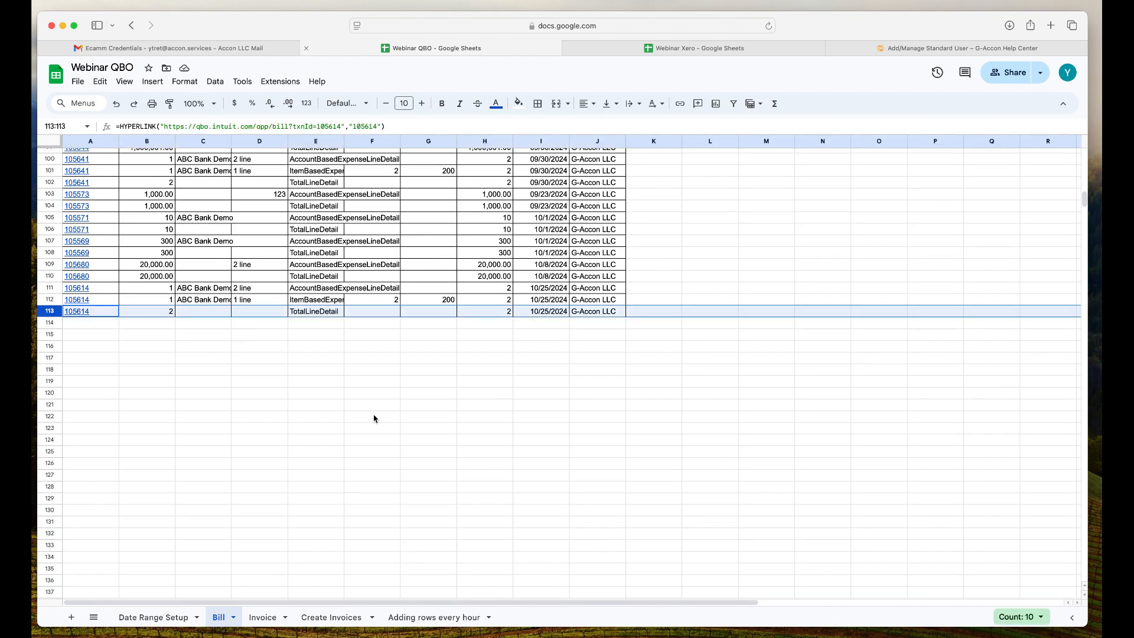
Start another G-Accon for QuickBooks accounting data pull and choose Expenses as its table.
click(288, 85)
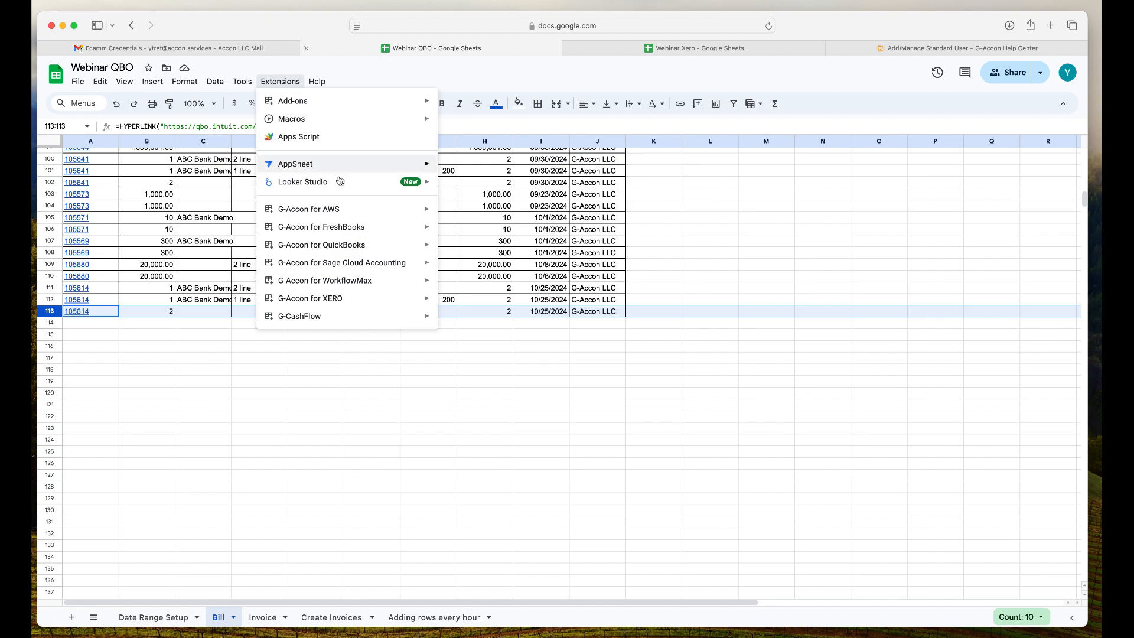
mouse_move(359, 249)
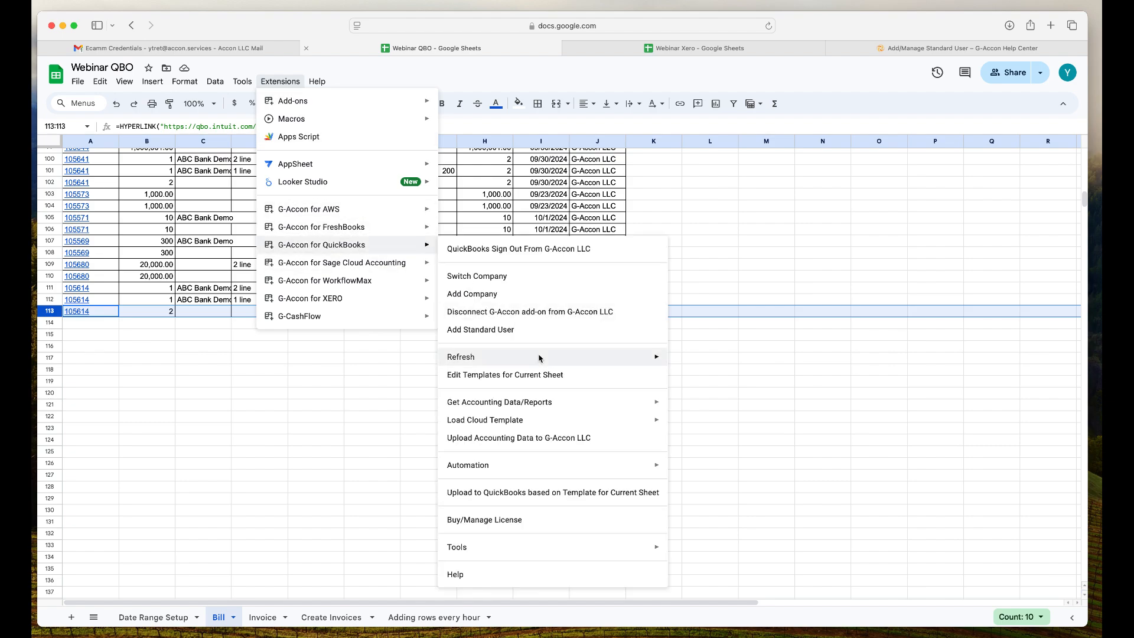
mouse_move(555, 402)
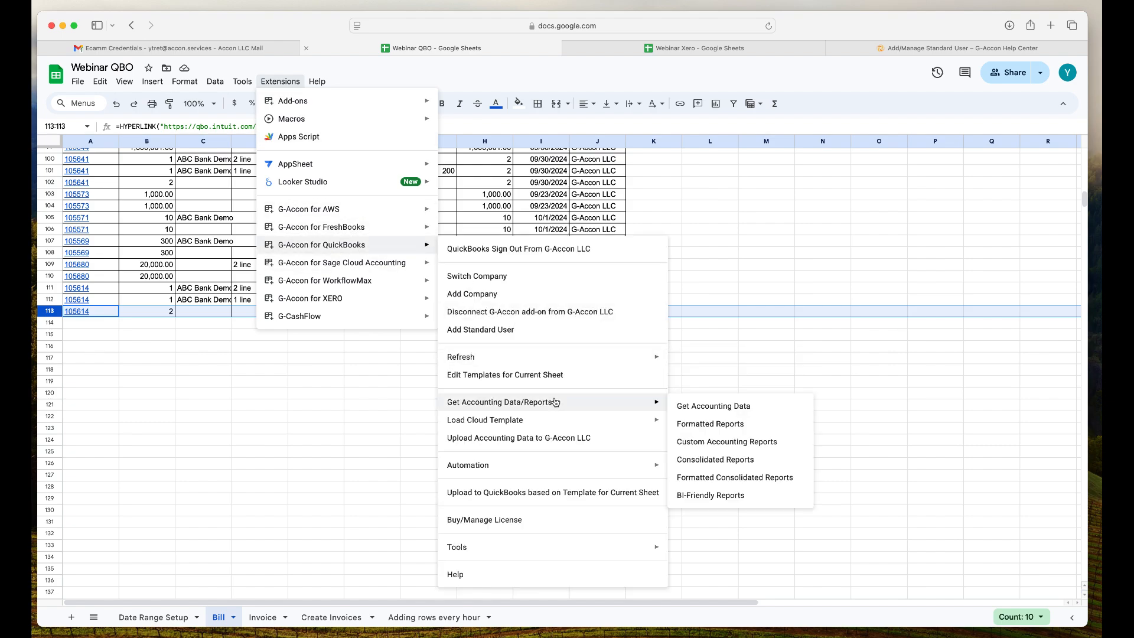
click(692, 411)
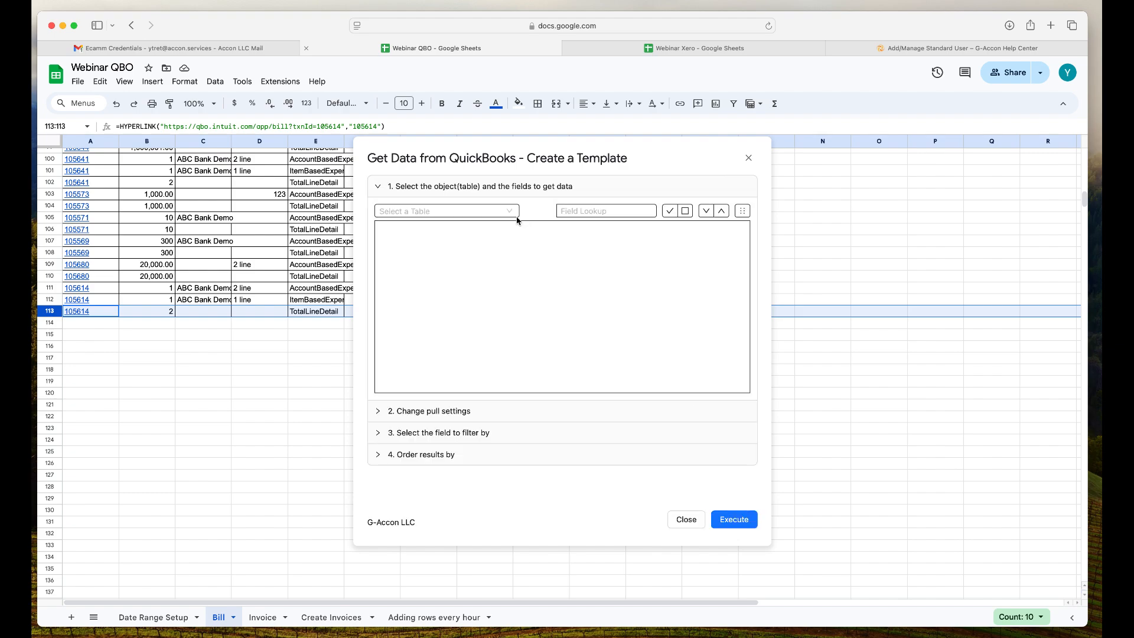
click(510, 213)
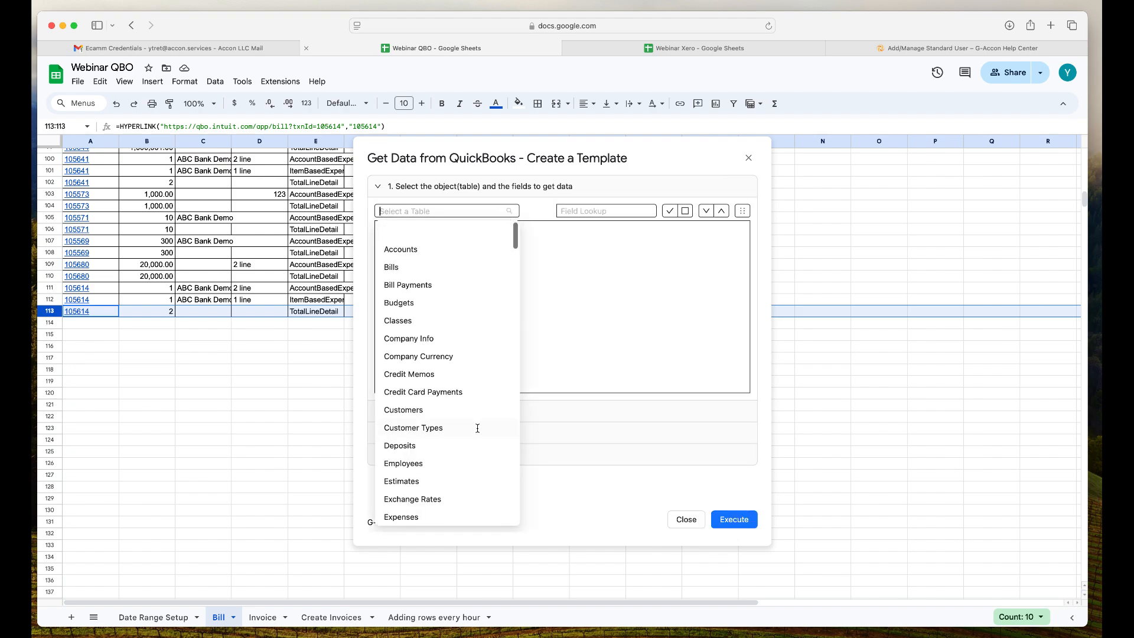
scroll(476, 432, down, 3)
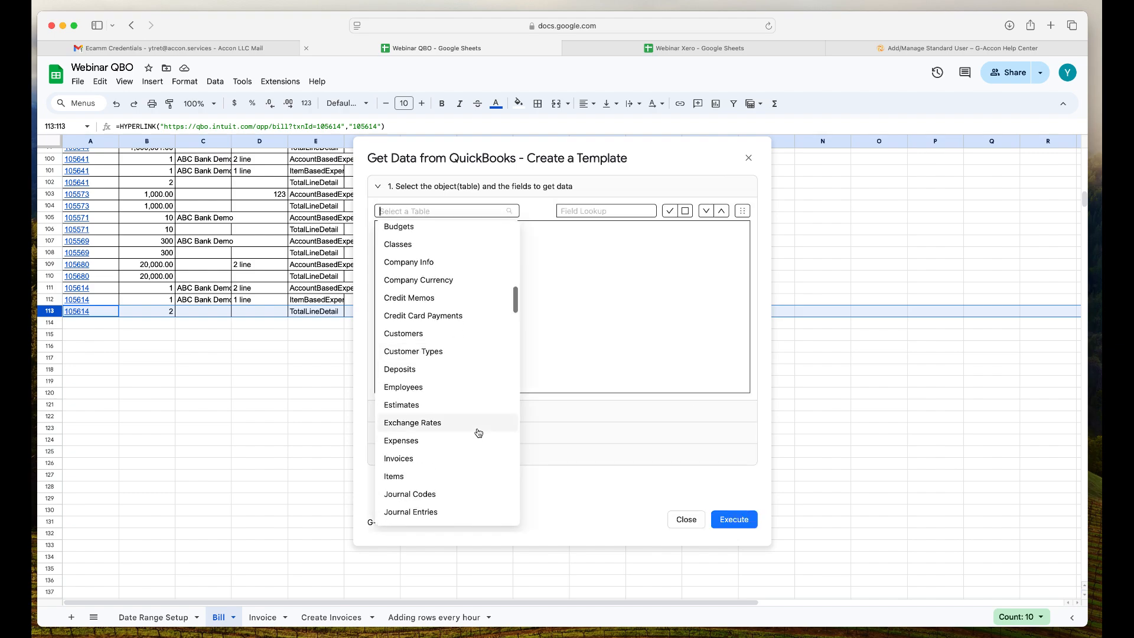
click(441, 440)
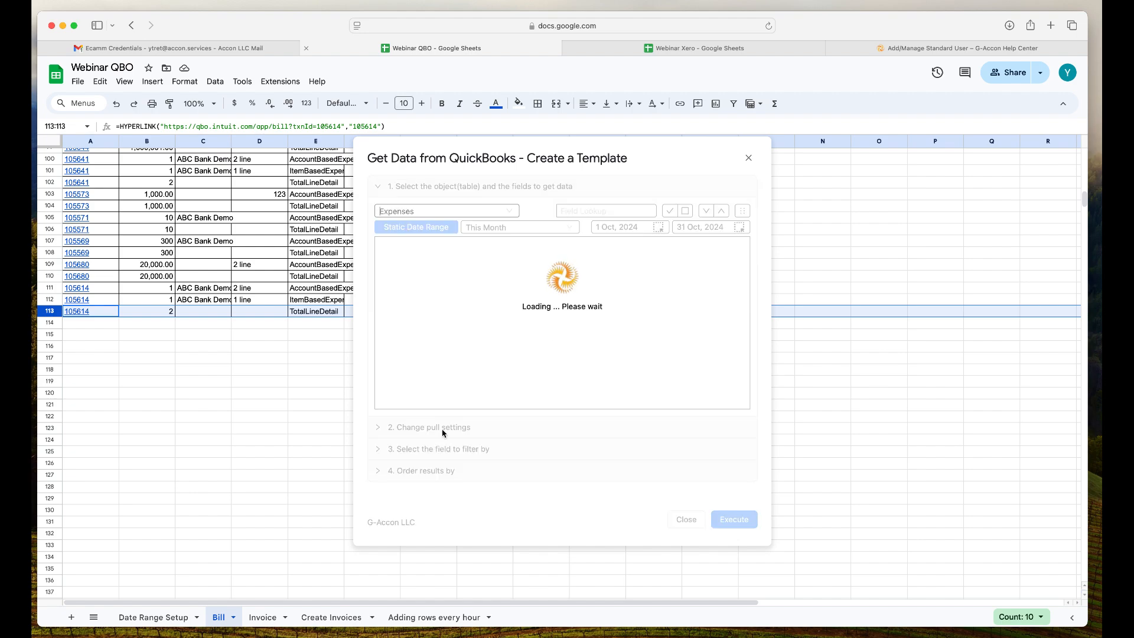
Set the start date of the expenses pull to 1 Jul 2024, keeping 31 Oct 2024 as the end date.
click(635, 229)
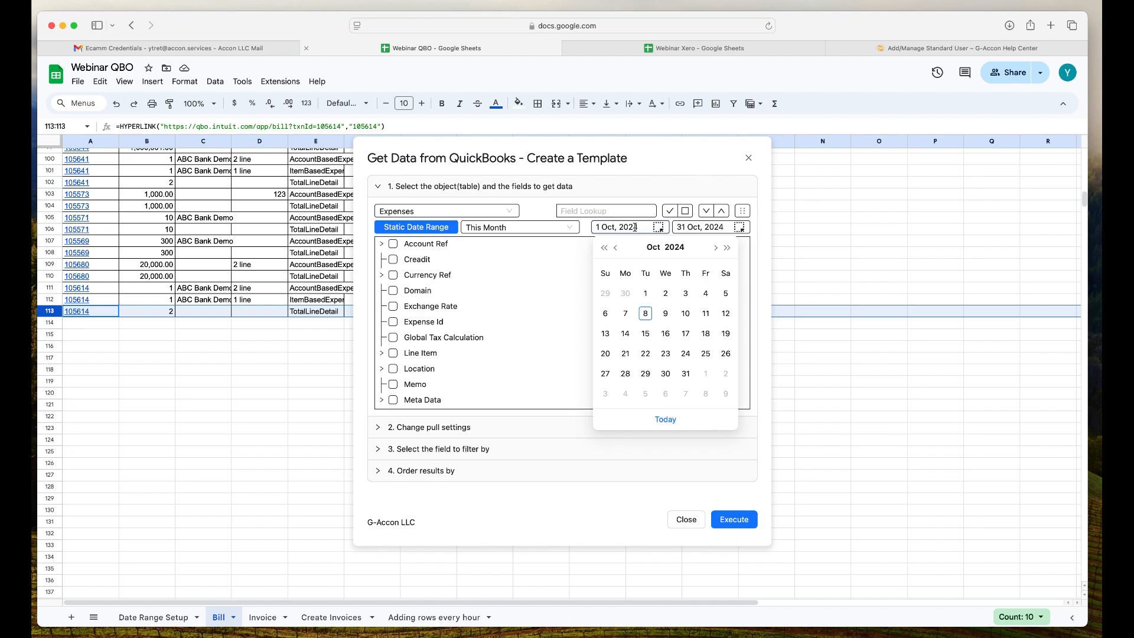
click(616, 248)
click(617, 251)
click(617, 250)
click(627, 293)
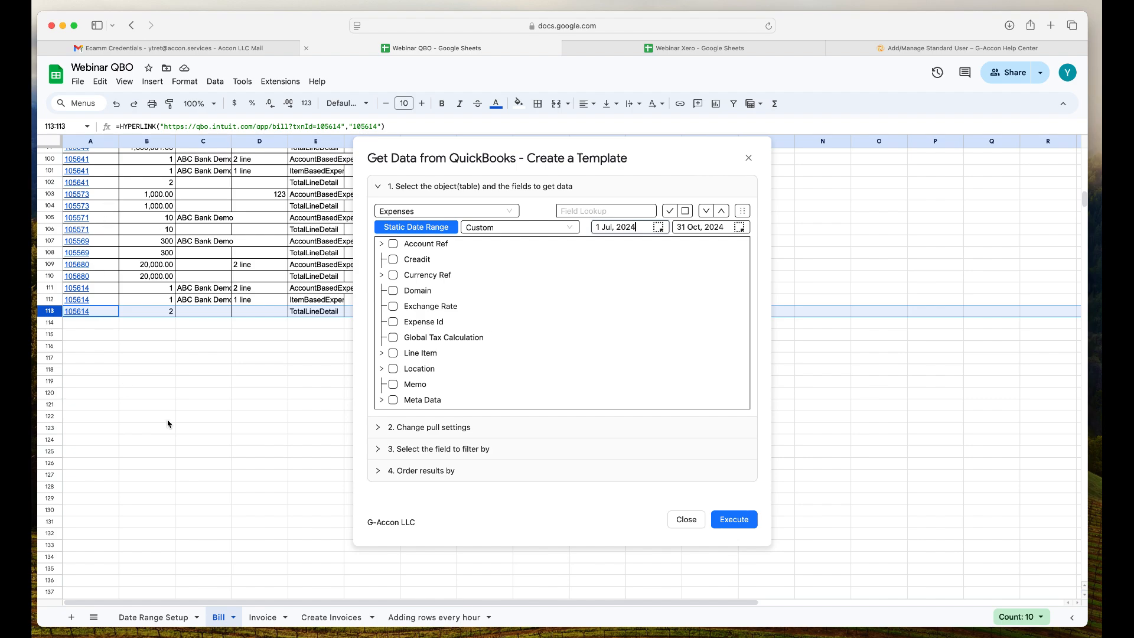
Include Expense Id and the Line Item fields Amount, Customer Or Project, Description and Detail Type in the expenses pull.
click(393, 324)
scroll(241, 250, up, 20)
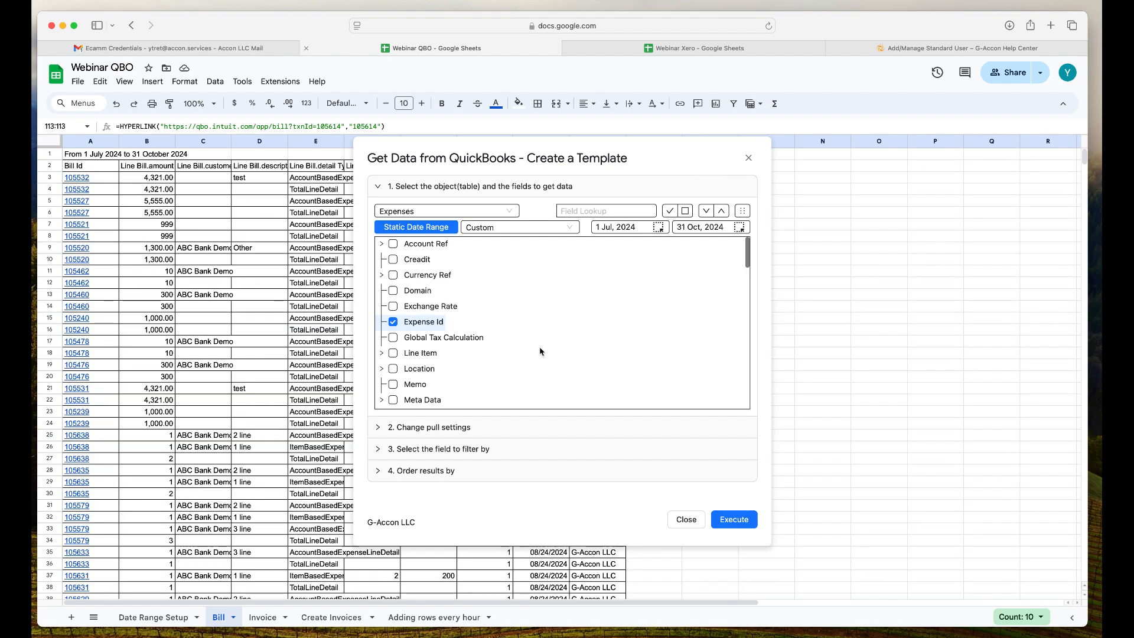
scroll(540, 350, down, 1)
click(382, 338)
scroll(597, 351, down, 4)
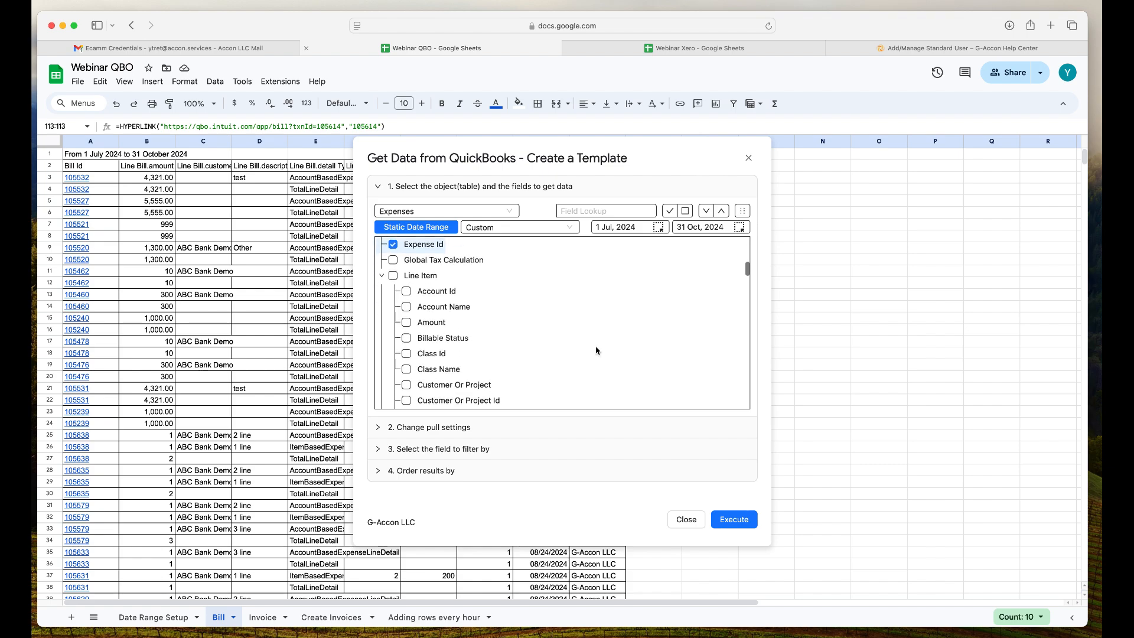
click(407, 323)
scroll(557, 350, down, 2)
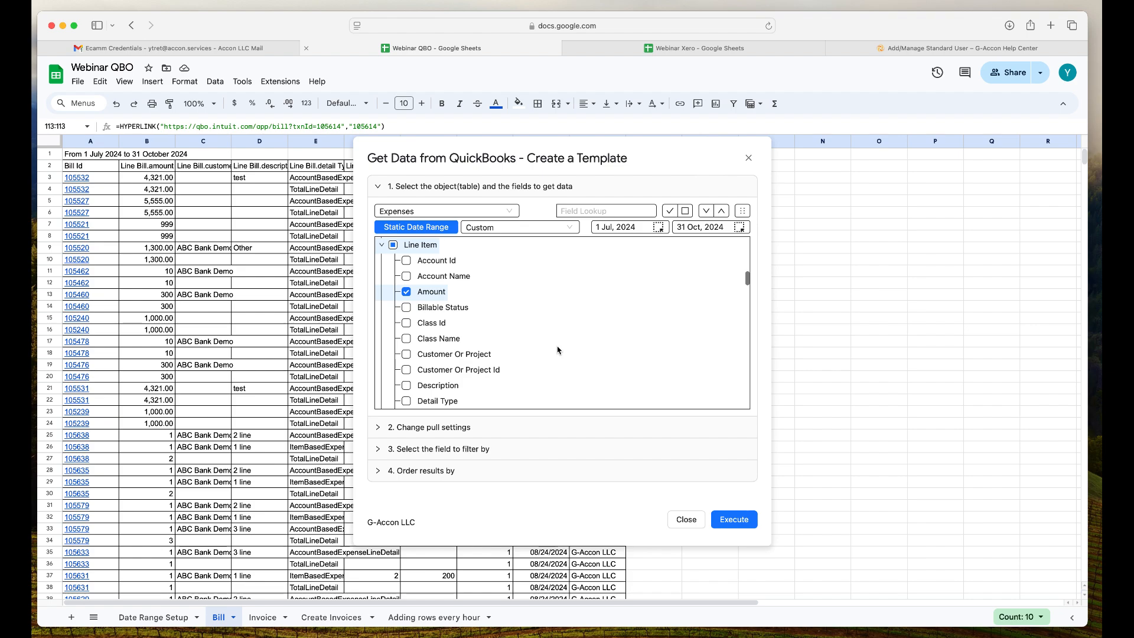
scroll(557, 351, down, 1)
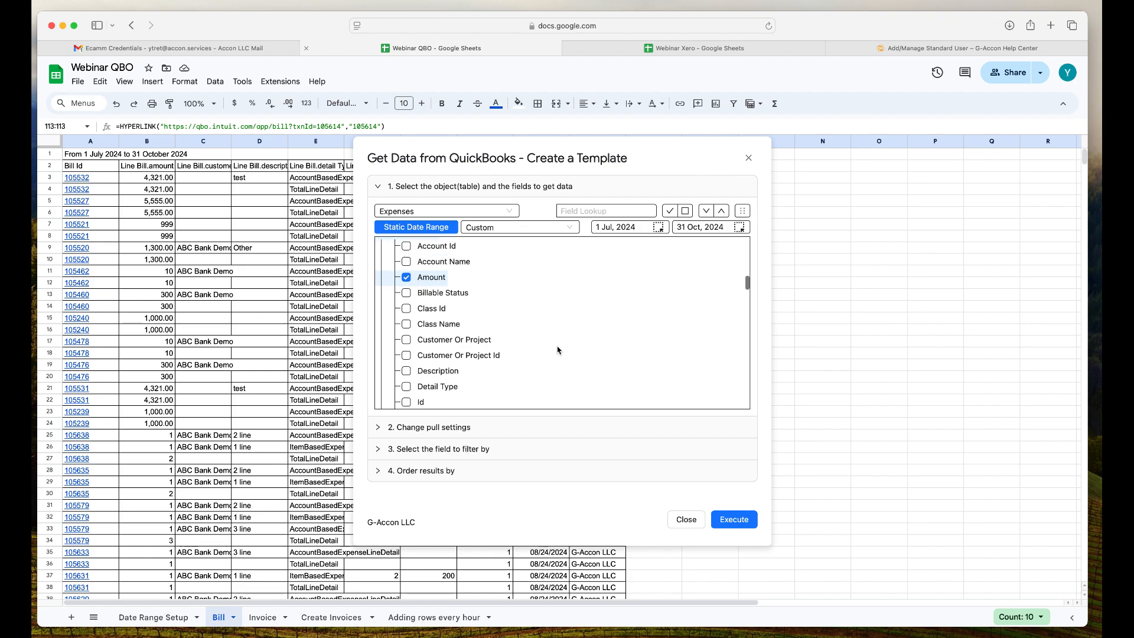
click(407, 337)
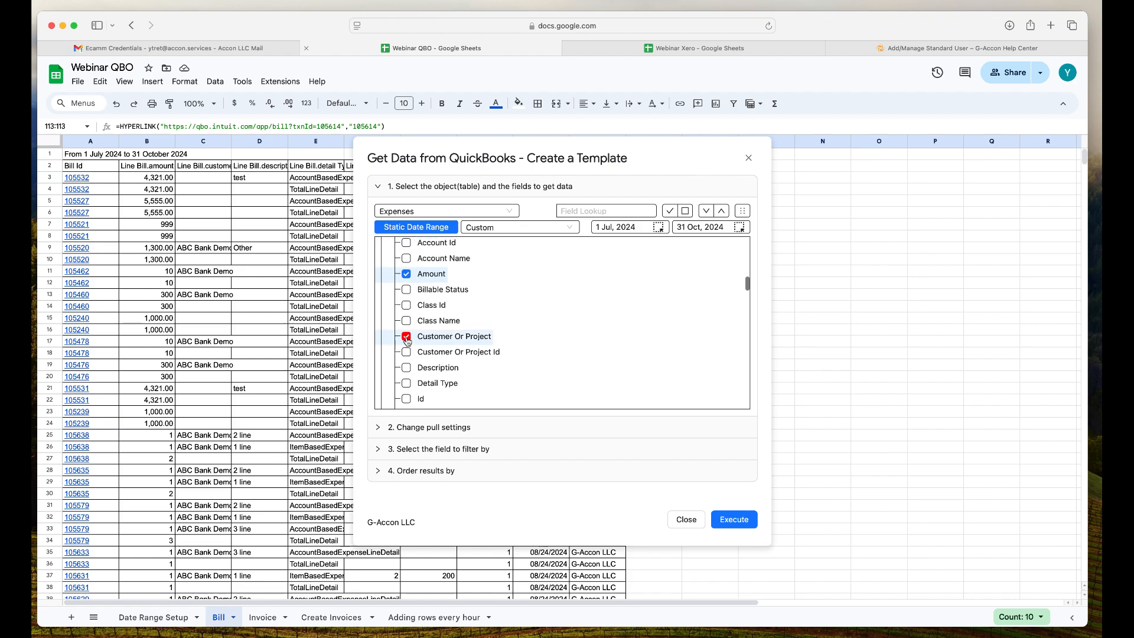
click(407, 368)
click(407, 384)
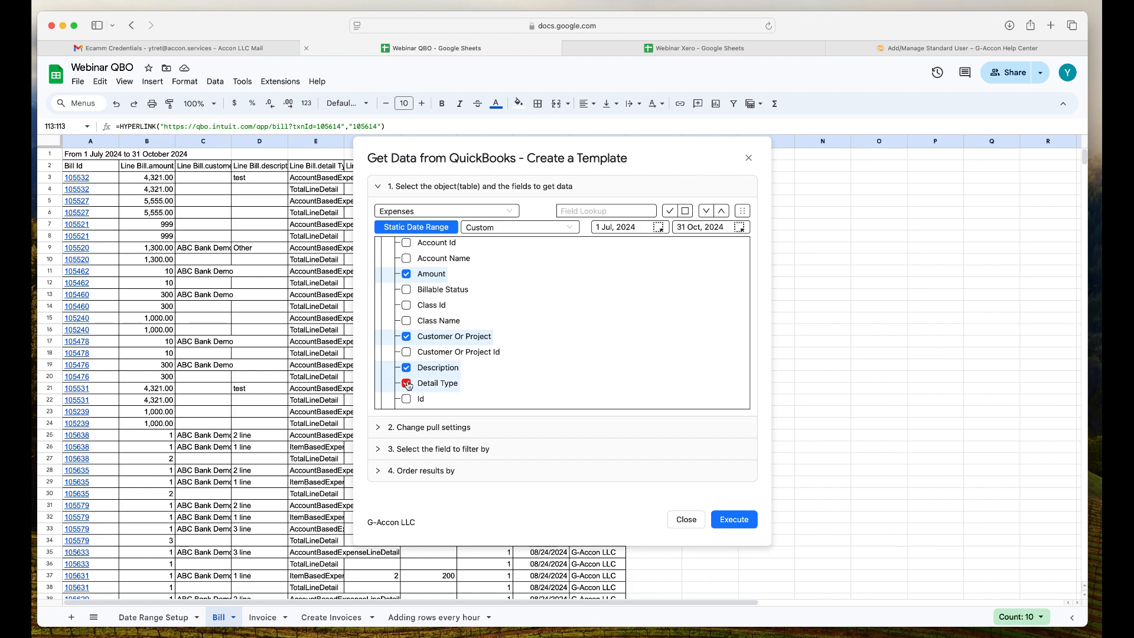
Add the Line Item fields Qty and Unit Price to the expenses pull.
scroll(548, 367, down, 3)
scroll(547, 368, down, 5)
scroll(547, 368, down, 2)
scroll(547, 367, down, 1)
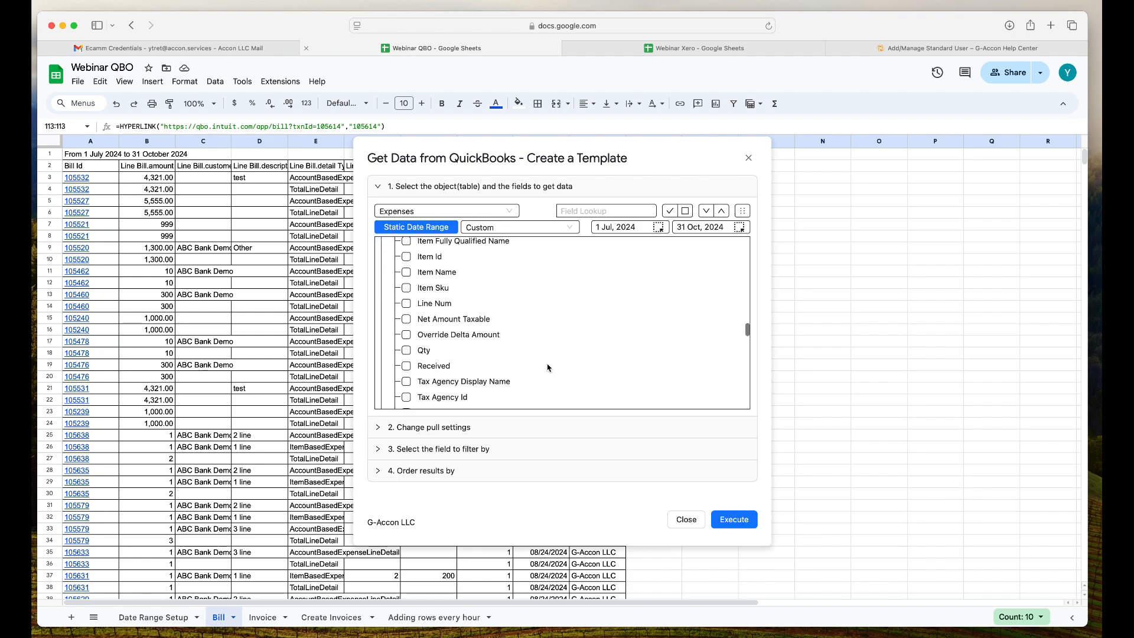
click(407, 351)
scroll(537, 348, down, 3)
scroll(537, 348, down, 6)
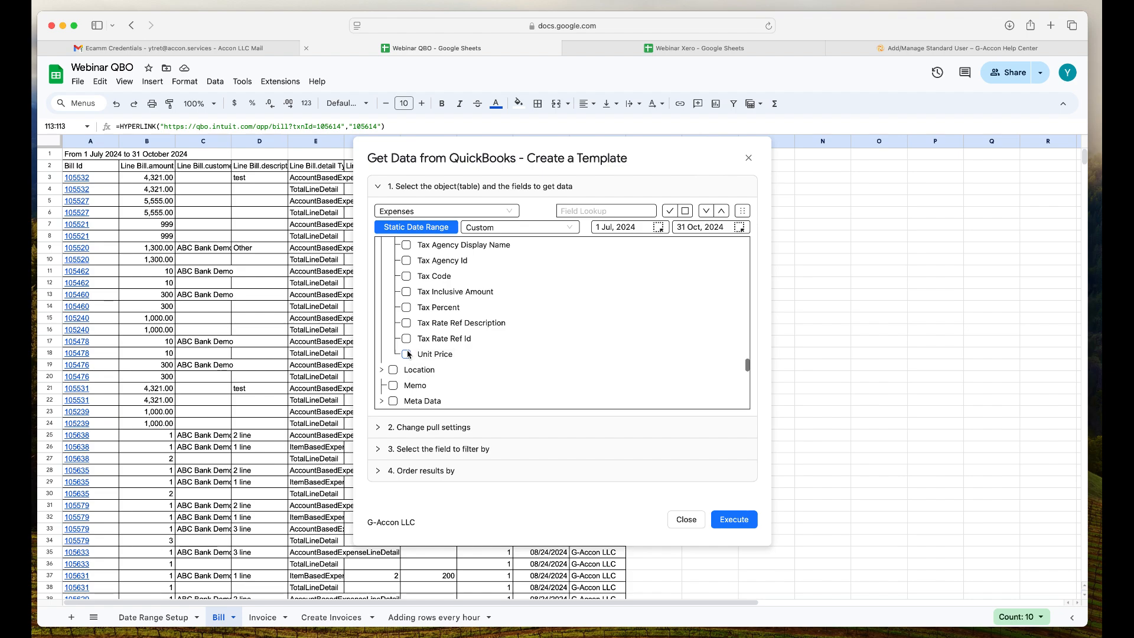
click(406, 354)
Include the expense-level fields Total Amount and Txn Date in the pull.
scroll(555, 354, down, 2)
scroll(555, 354, down, 7)
scroll(555, 354, down, 1)
click(393, 375)
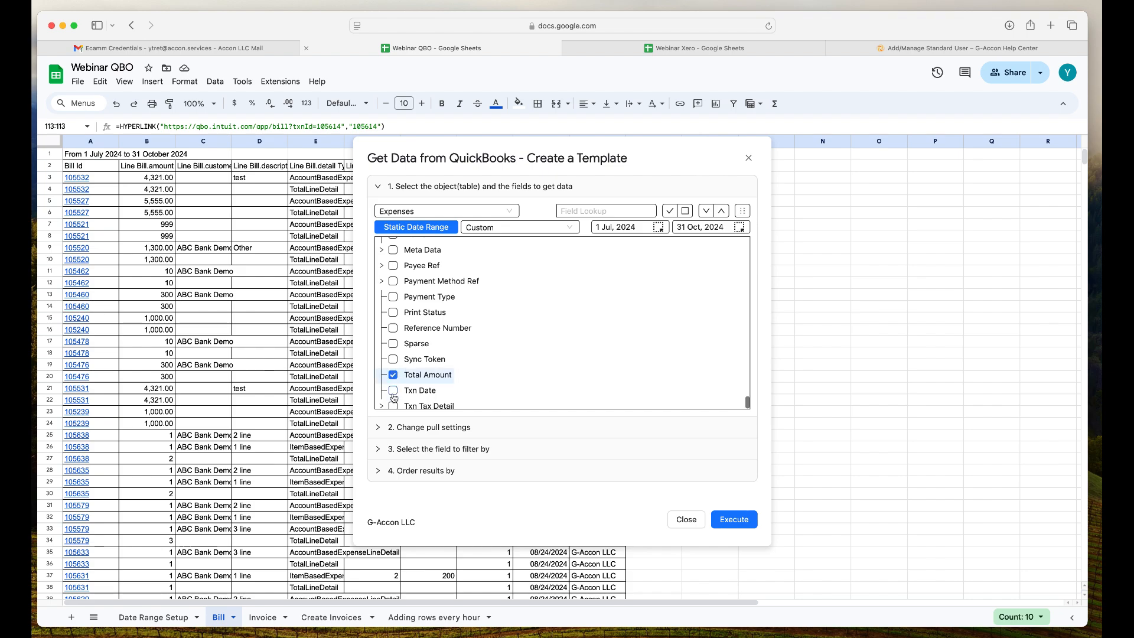
click(394, 392)
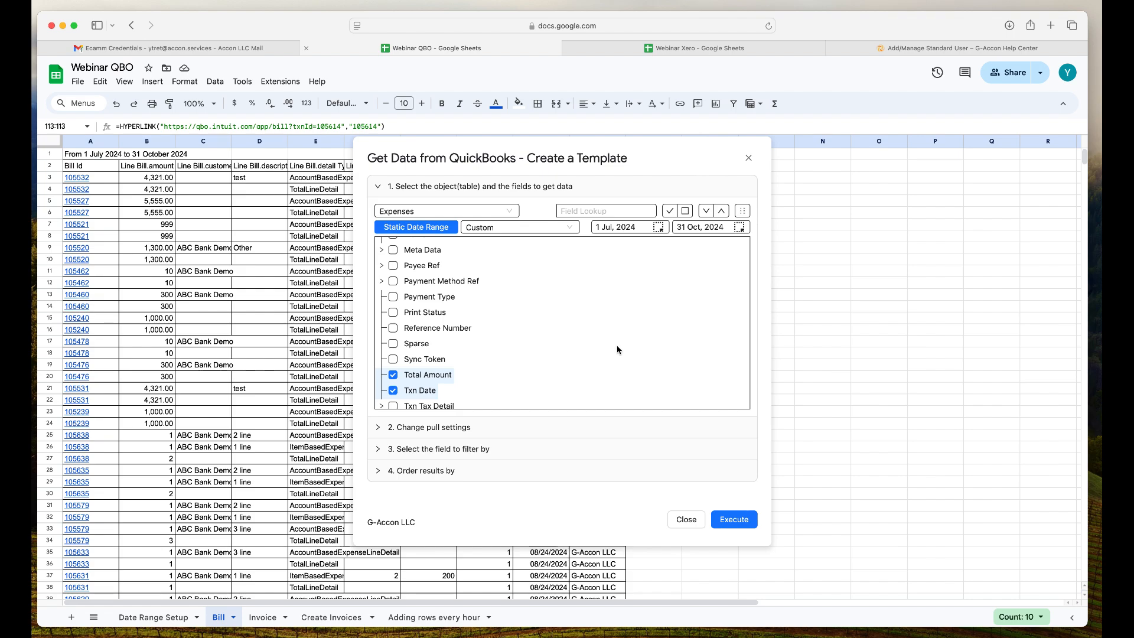
Turn off Create a New Sheet, Retrieve Headers and Display Date Range in the expenses pull settings.
click(496, 429)
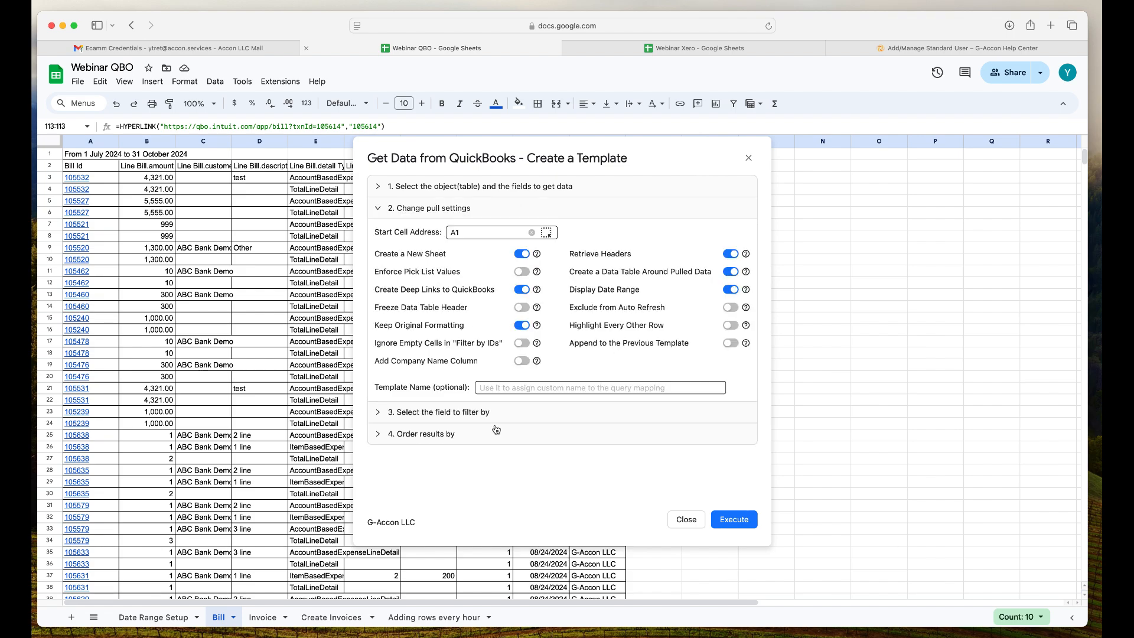
click(522, 254)
click(731, 253)
click(734, 287)
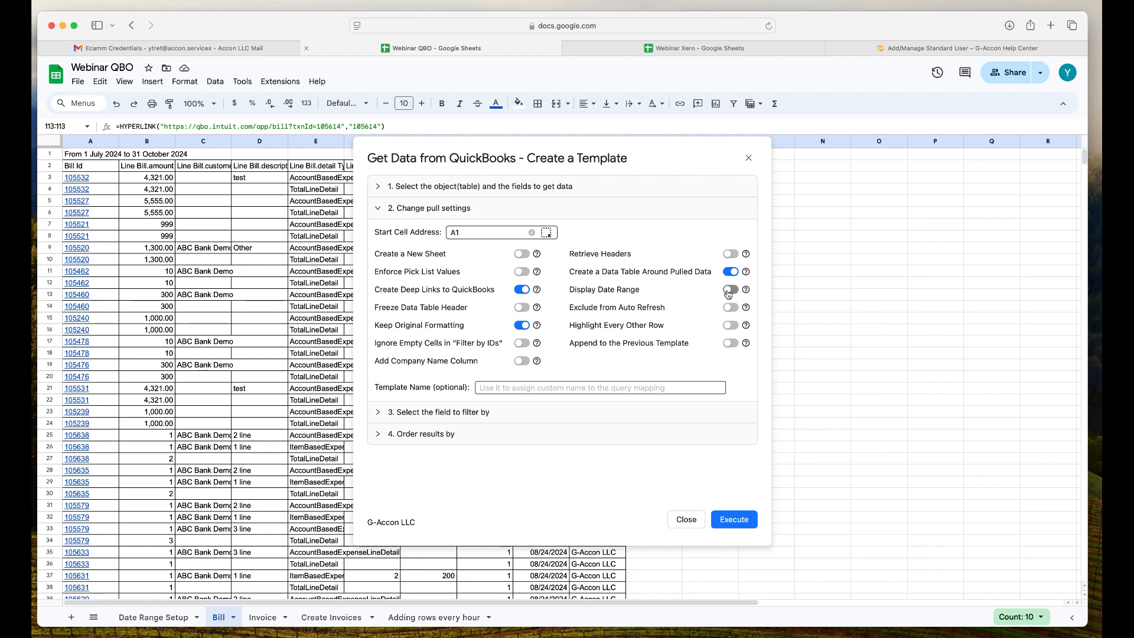
Enable Append to the Previous Template and Add Company Name Column, and execute the expenses template.
click(732, 344)
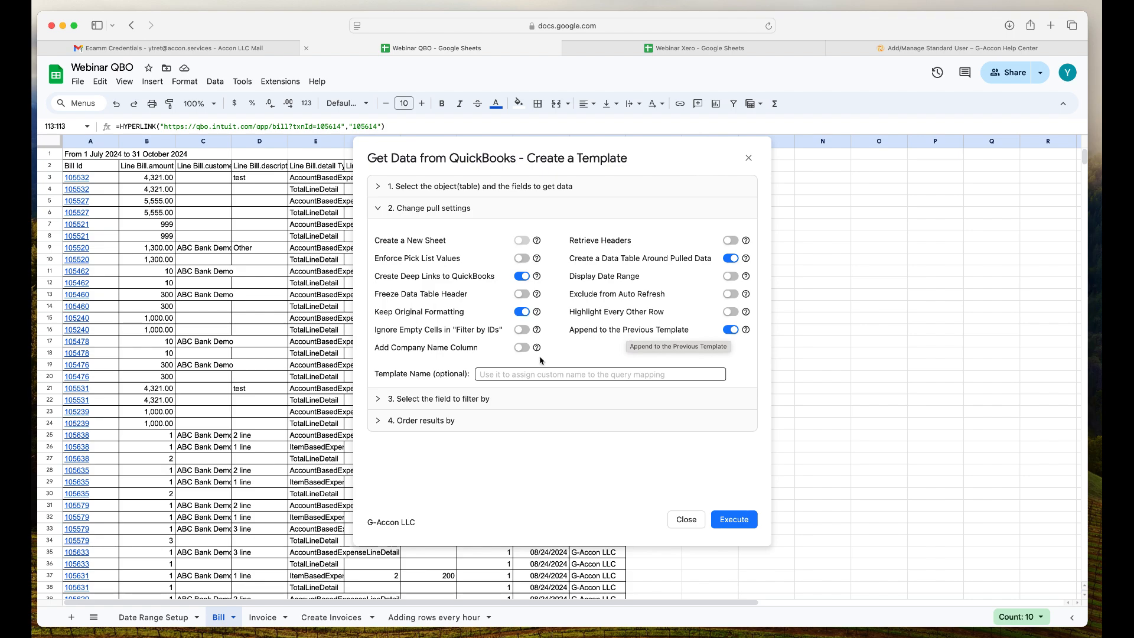
click(522, 348)
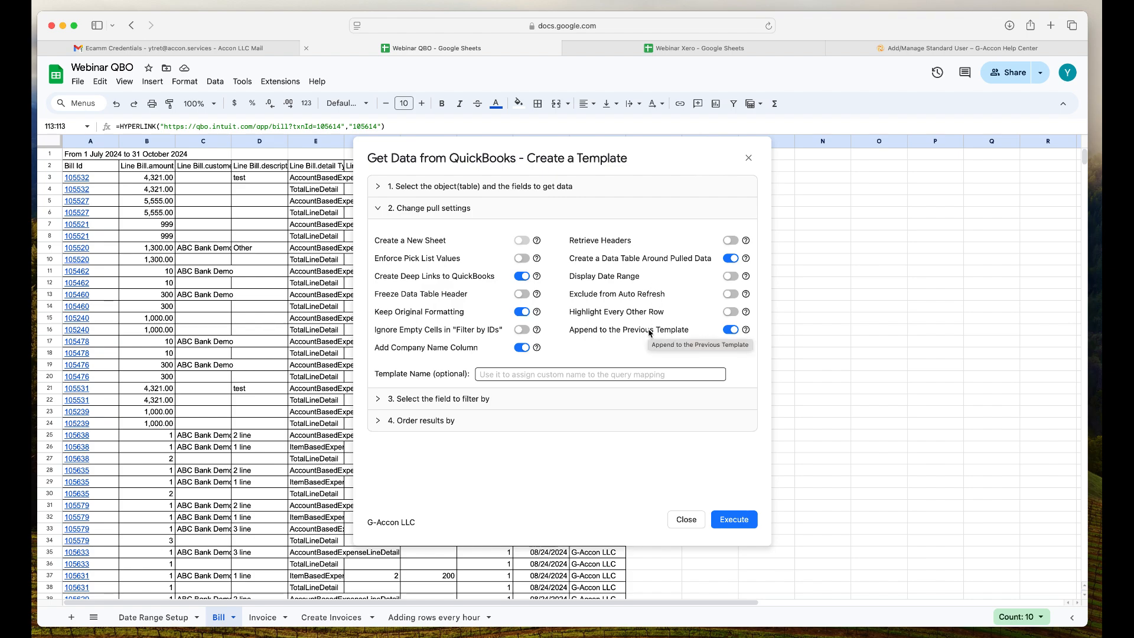
click(744, 523)
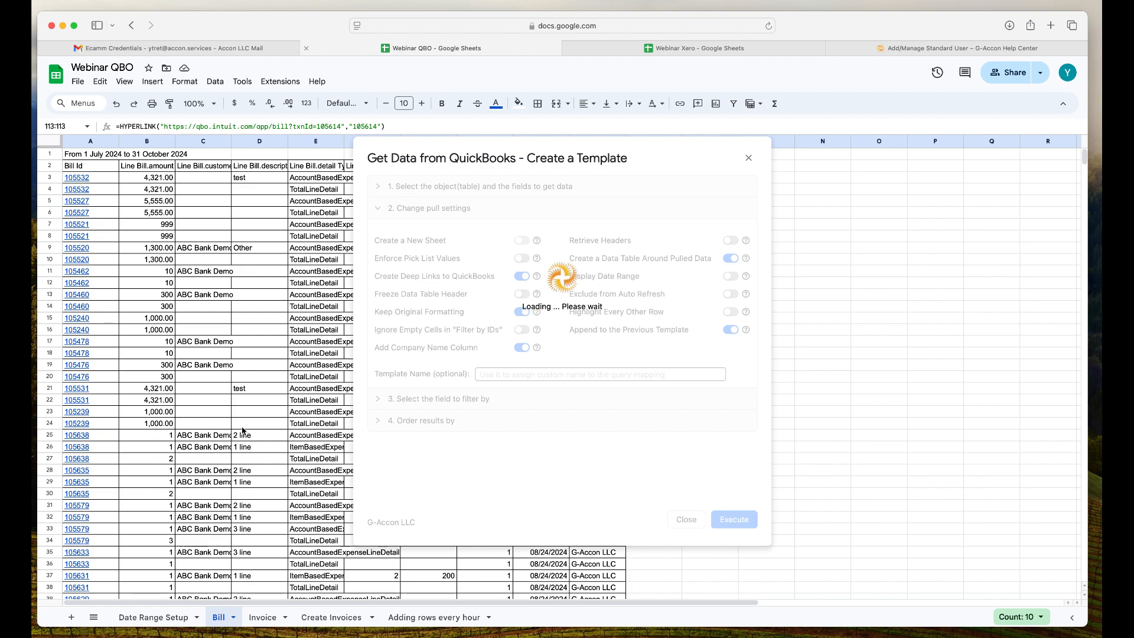
Examine where the expenses are appended below the bills, select the first expense row, and return to the table's header.
scroll(242, 431, down, 5)
scroll(242, 432, down, 20)
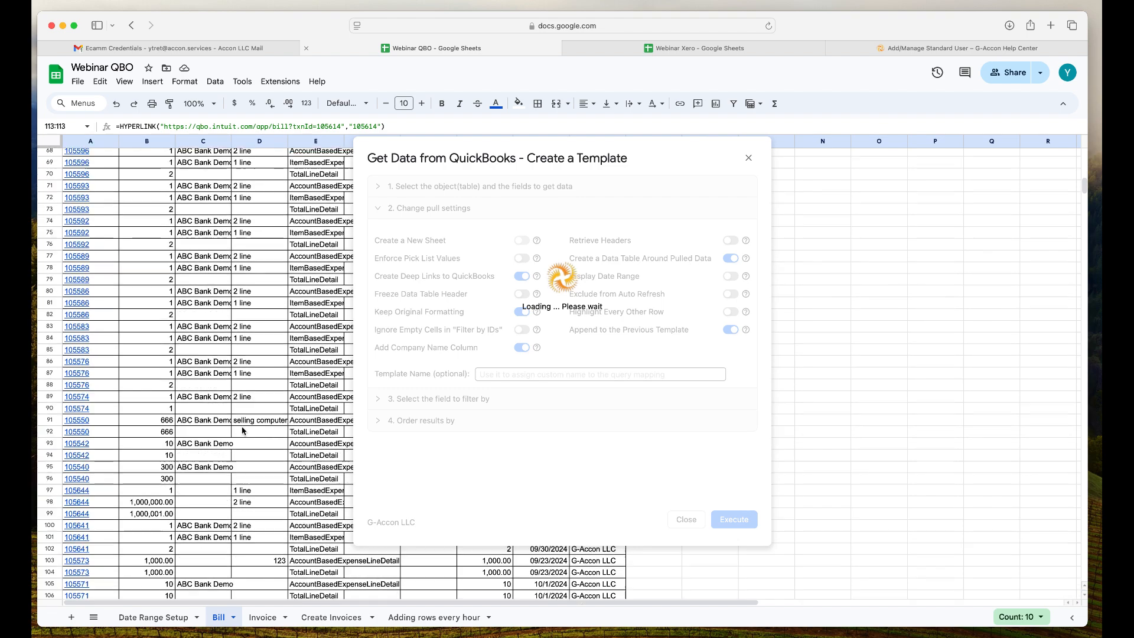
scroll(242, 431, down, 1)
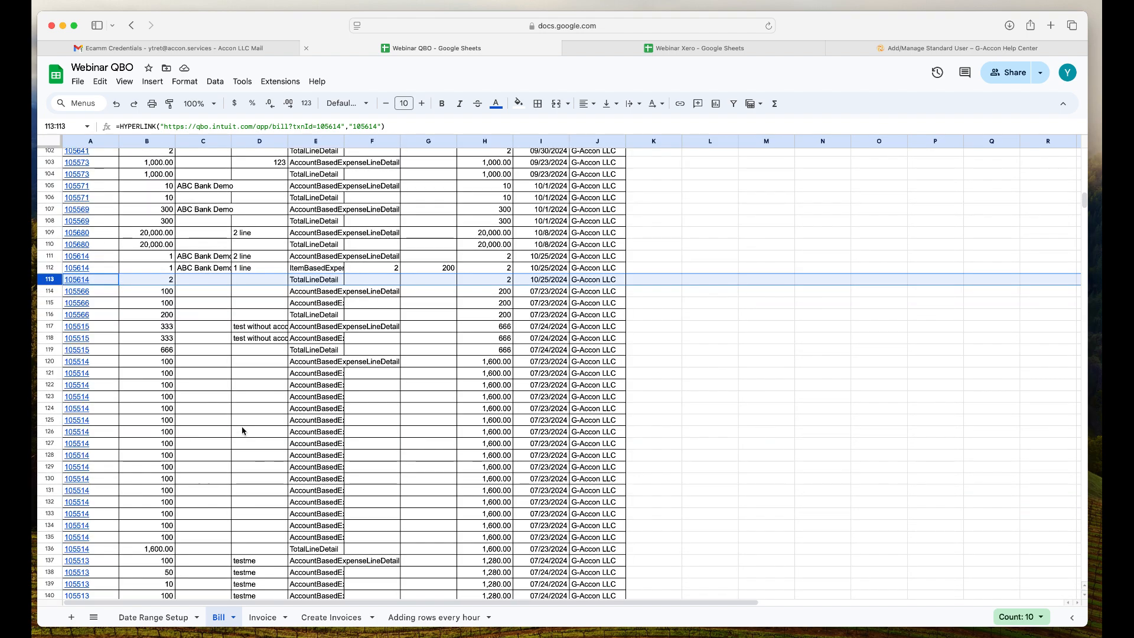
click(49, 291)
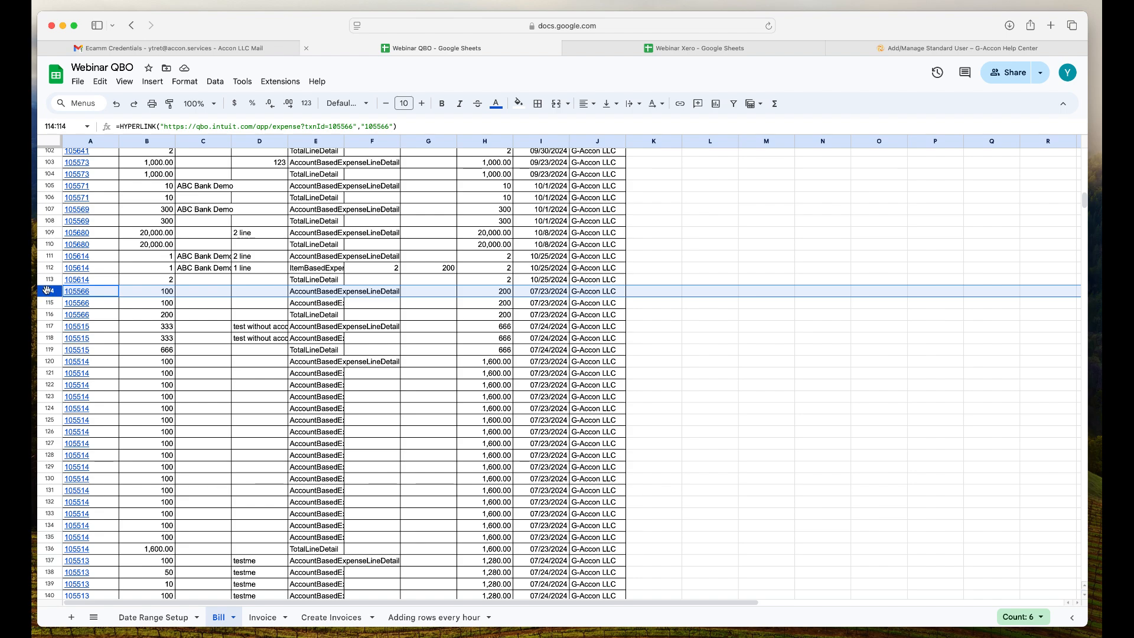
scroll(422, 385, up, 20)
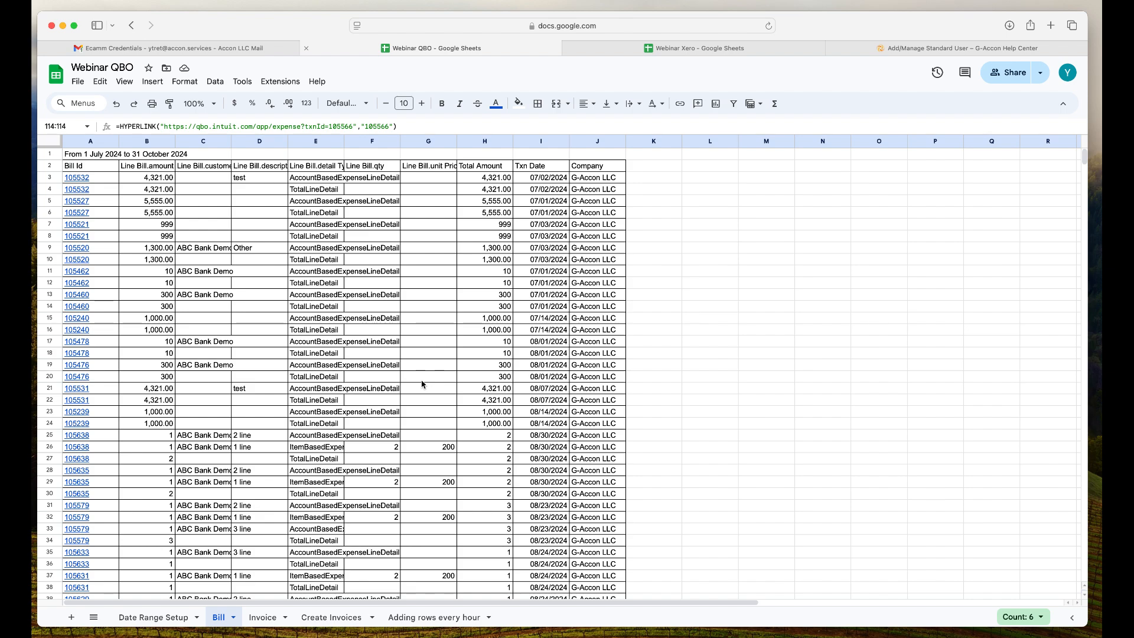
Start a G-Accon for QuickBooks automation workflow named "Refresh bills and exp" with the description "daily 6am".
click(289, 83)
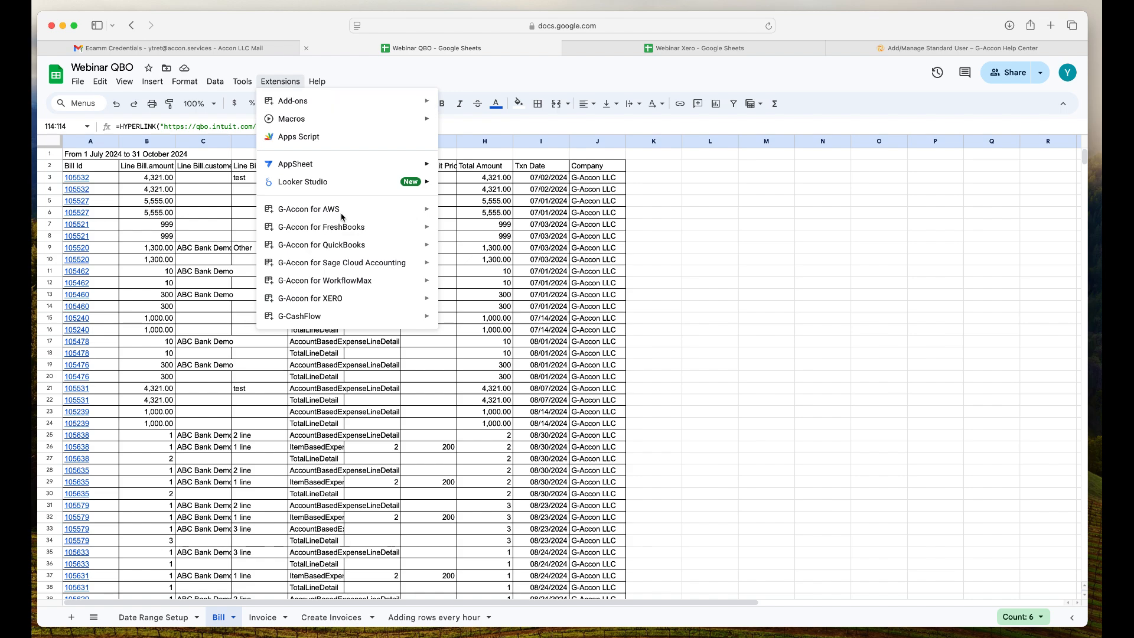
mouse_move(365, 245)
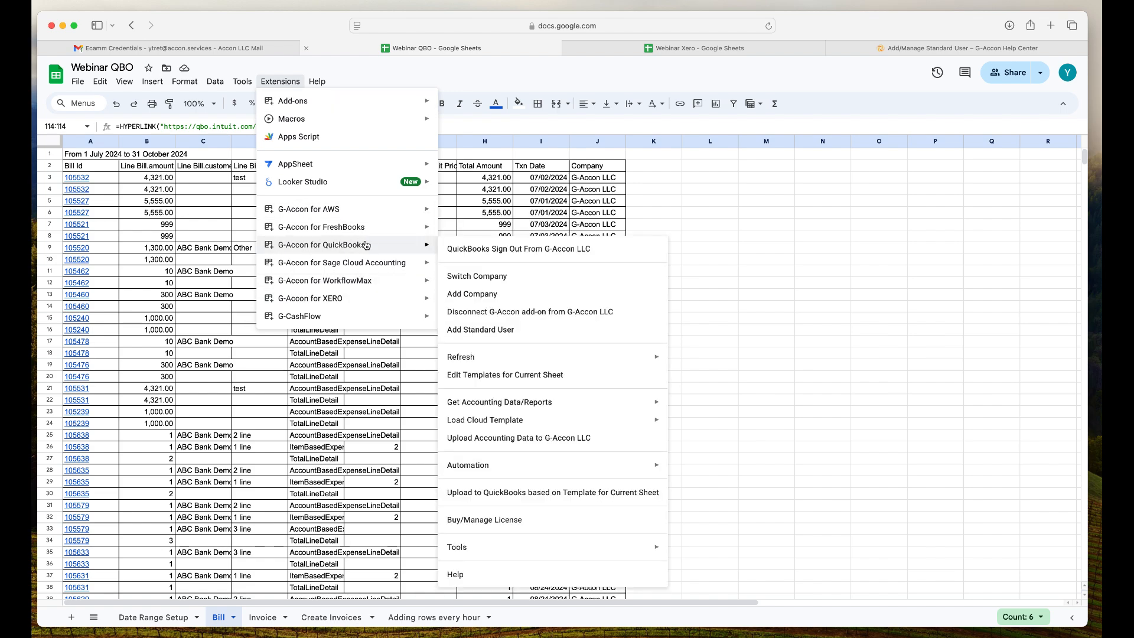
mouse_move(587, 467)
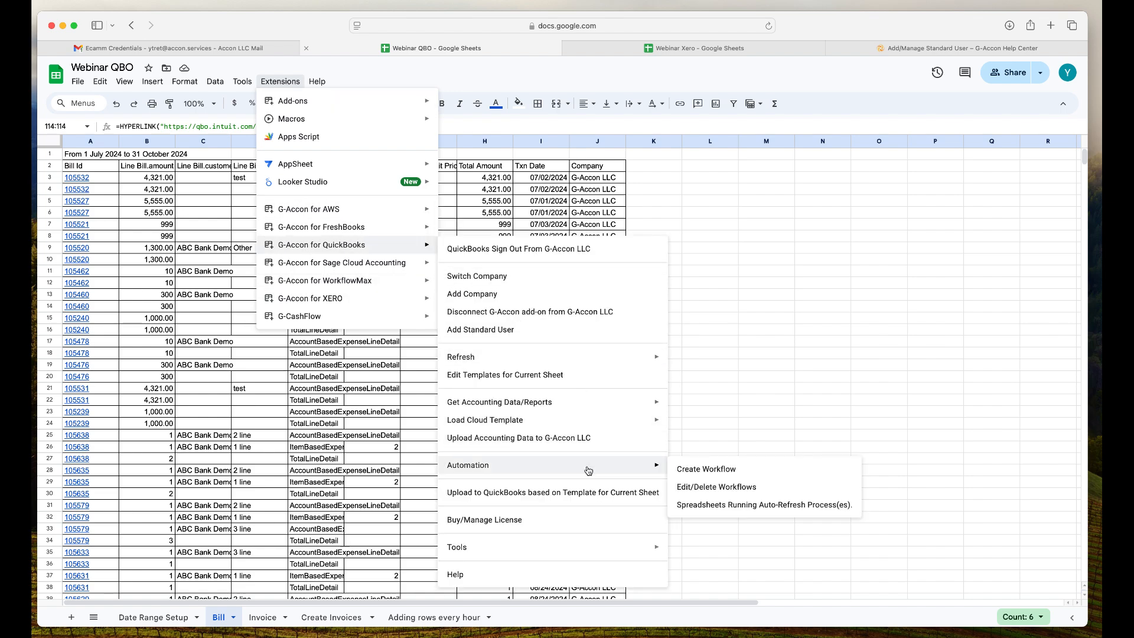
click(698, 471)
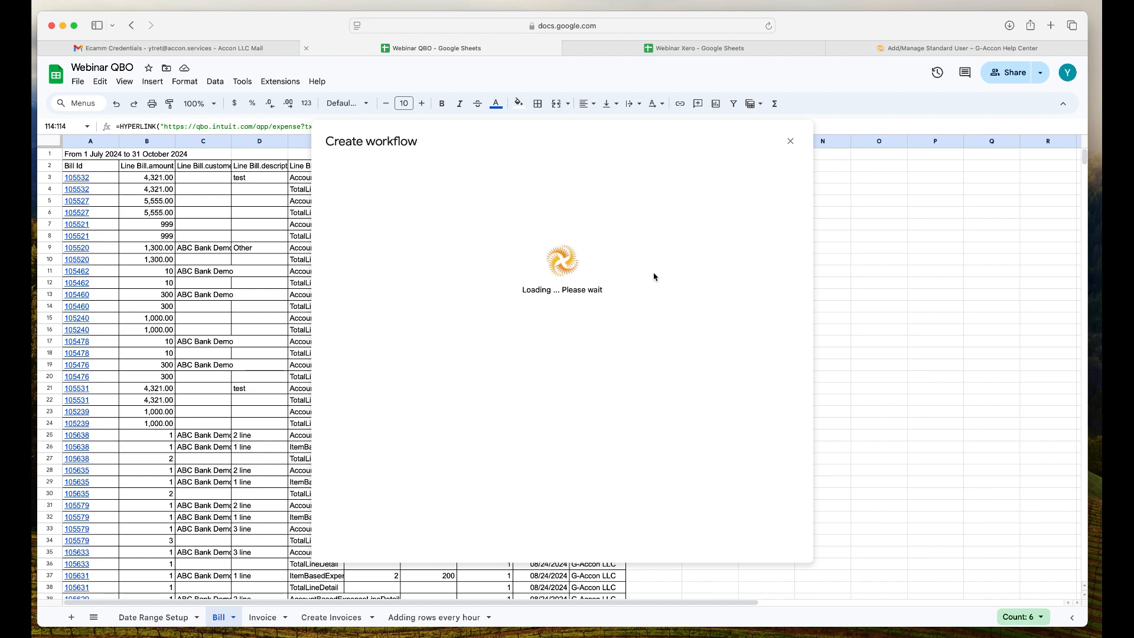
click(518, 207)
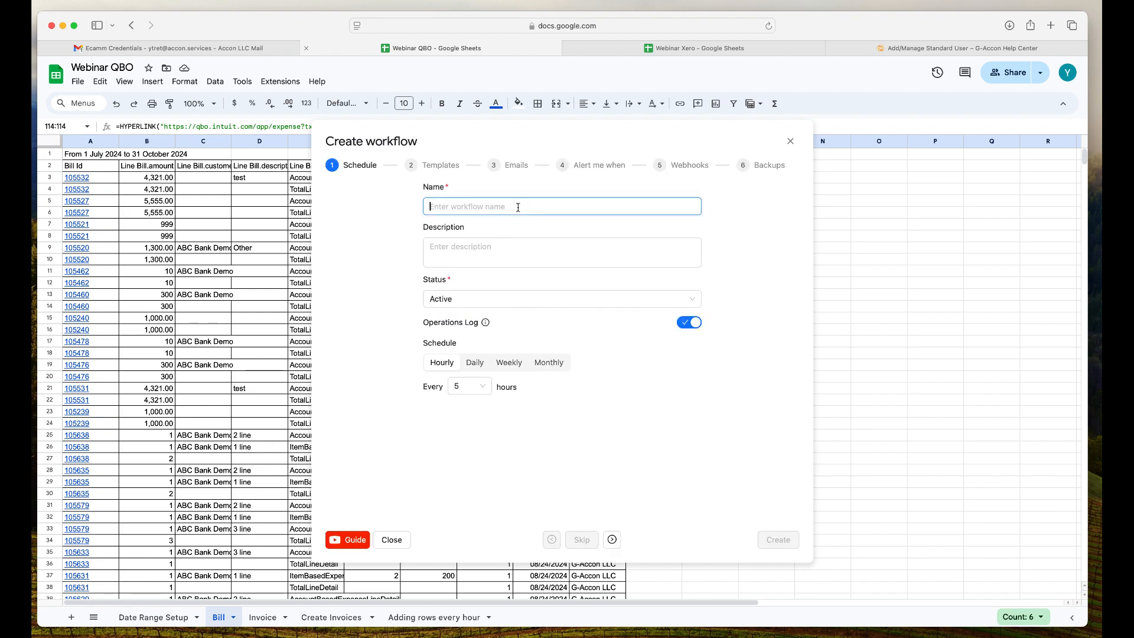
text(Refresh bills and exp)
click(510, 247)
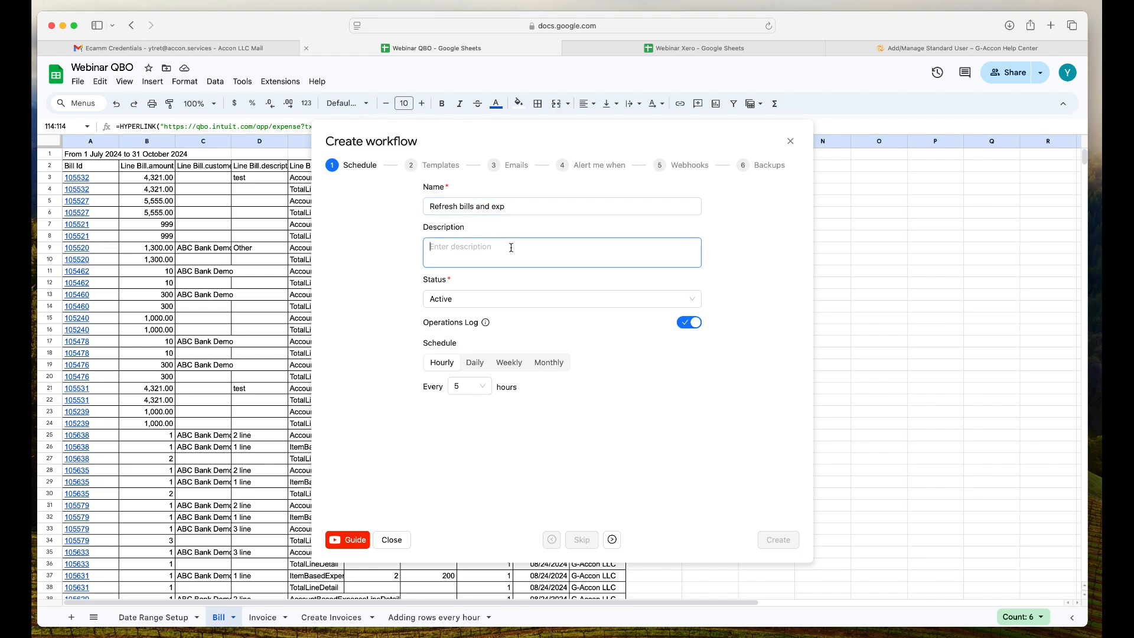
text(daily 6am)
Schedule the workflow to run daily around 06:00 and continue to its template selection.
click(481, 363)
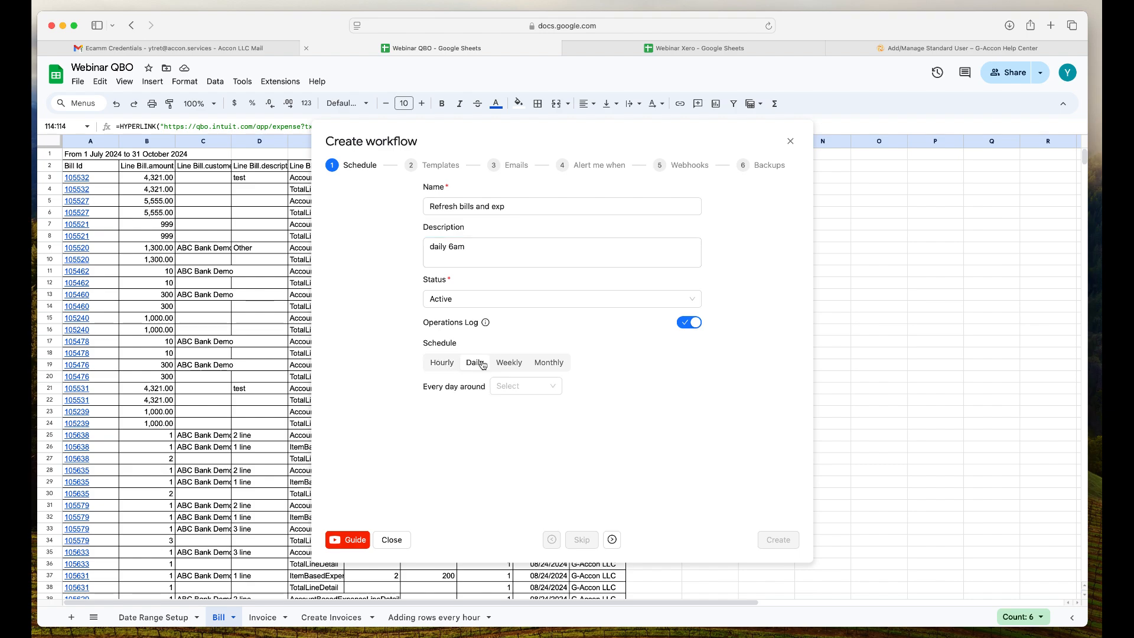
click(557, 388)
click(524, 517)
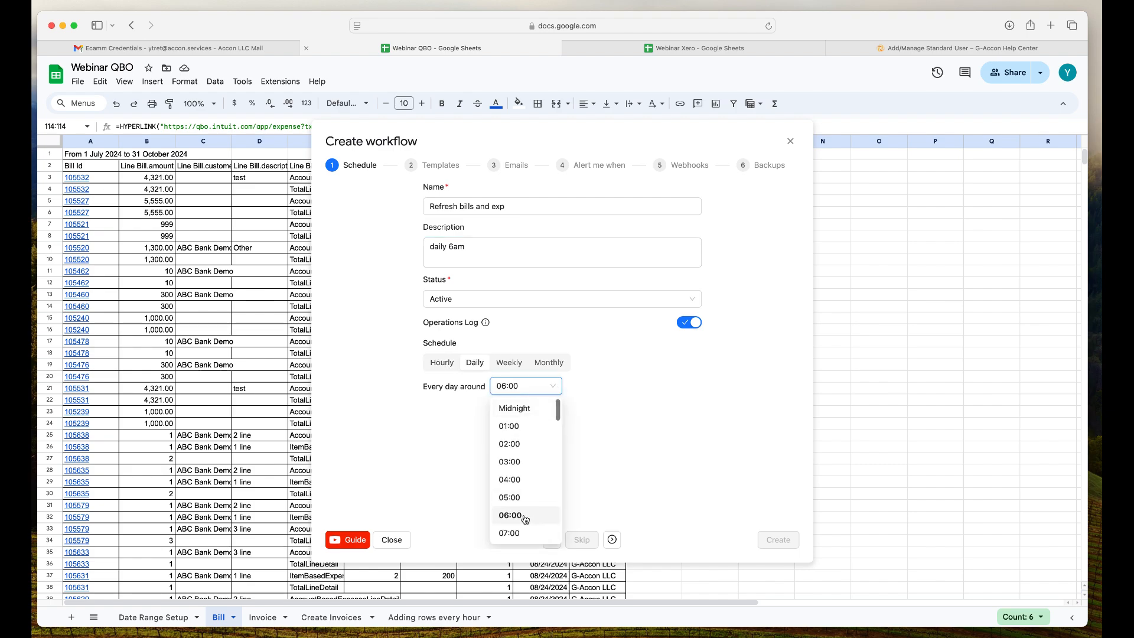
click(611, 540)
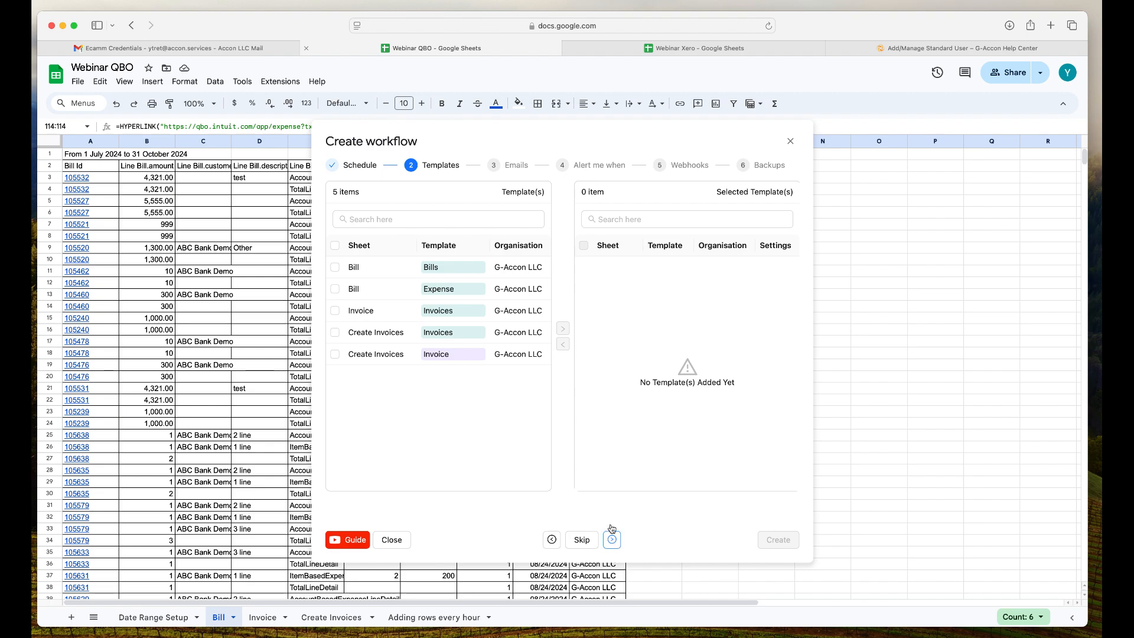
Add the Bill sheet's Bills and Expense templates to the workflow and create it.
click(335, 268)
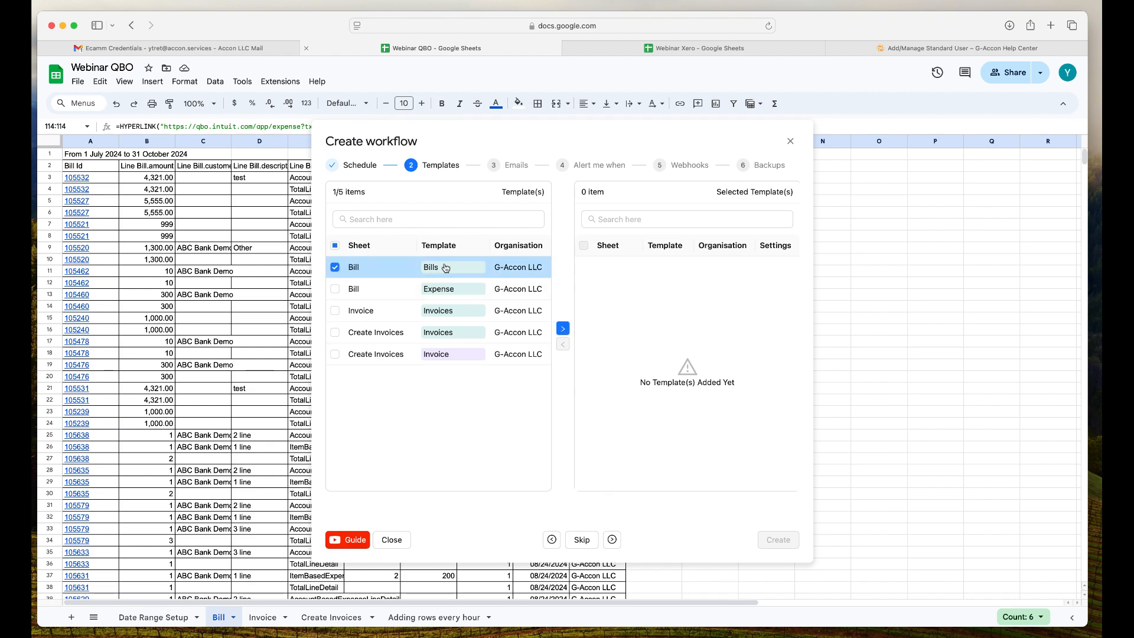
click(334, 290)
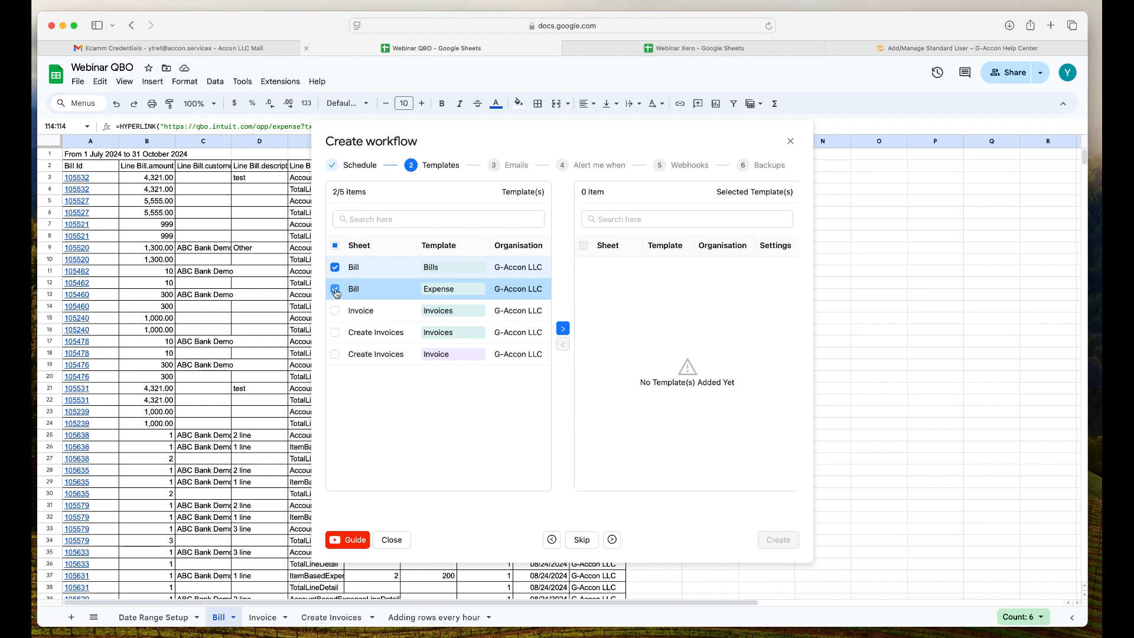
click(563, 329)
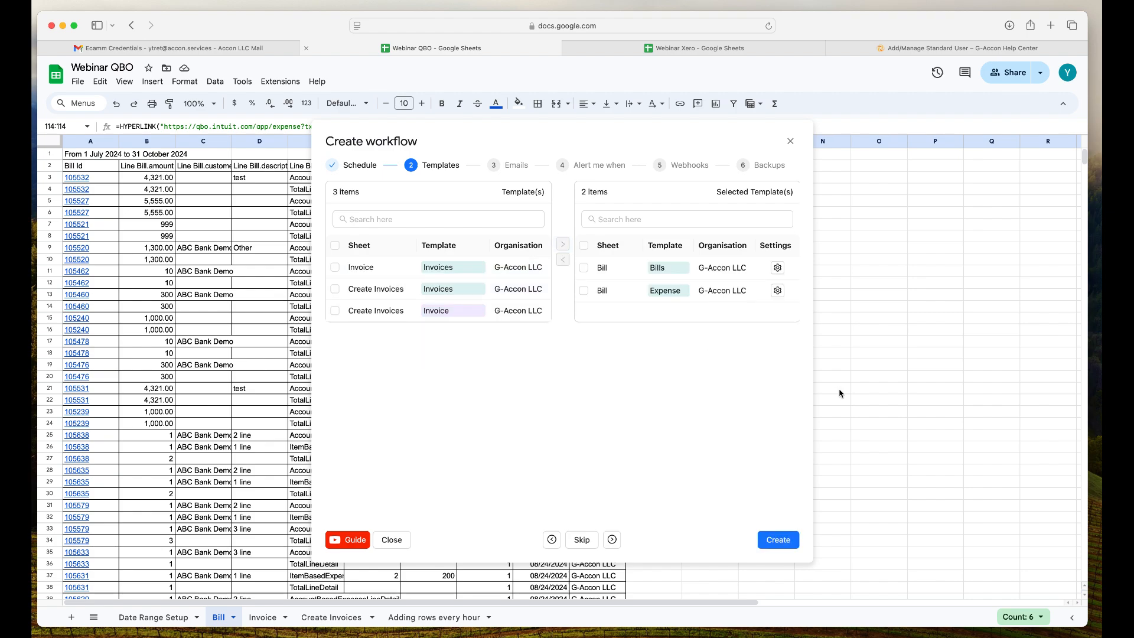
click(778, 540)
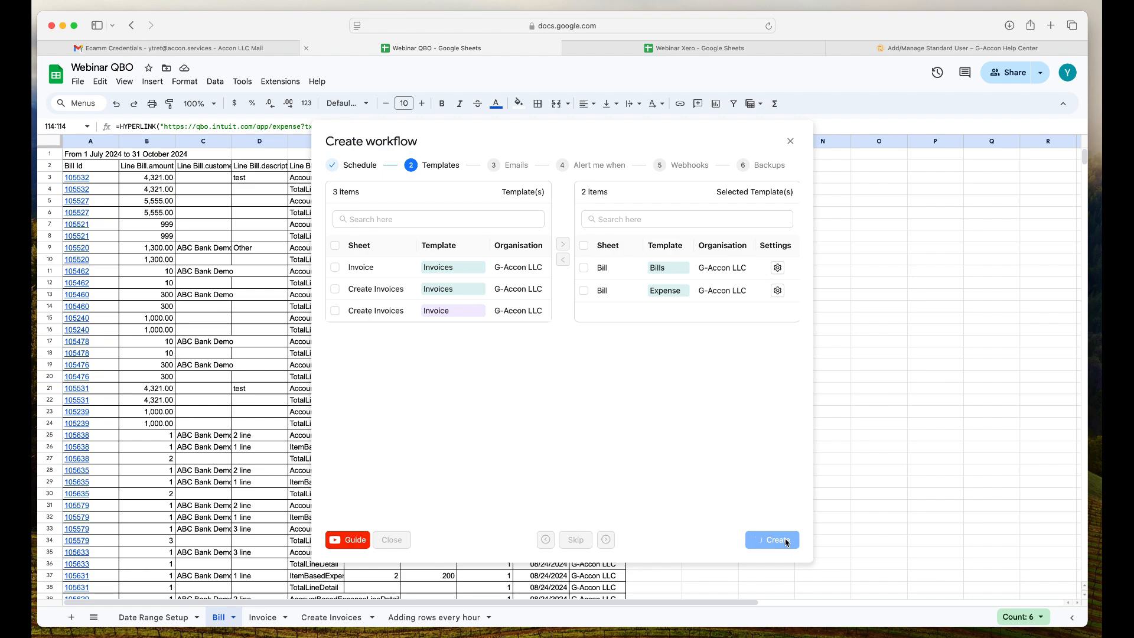